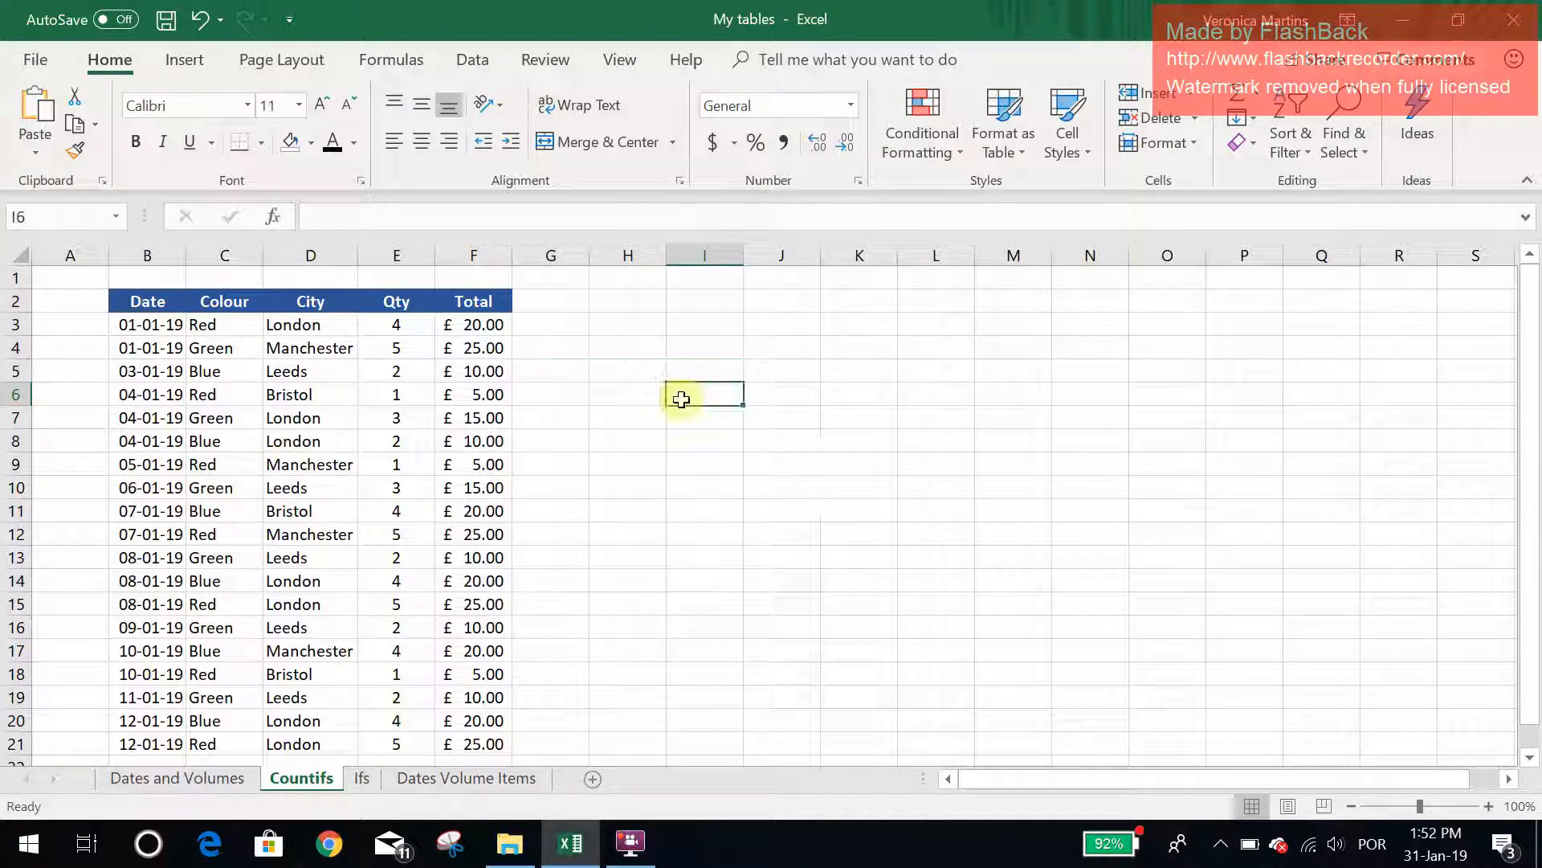
# Enter the criterion Red in cell H3.
pyautogui.click(621, 321)
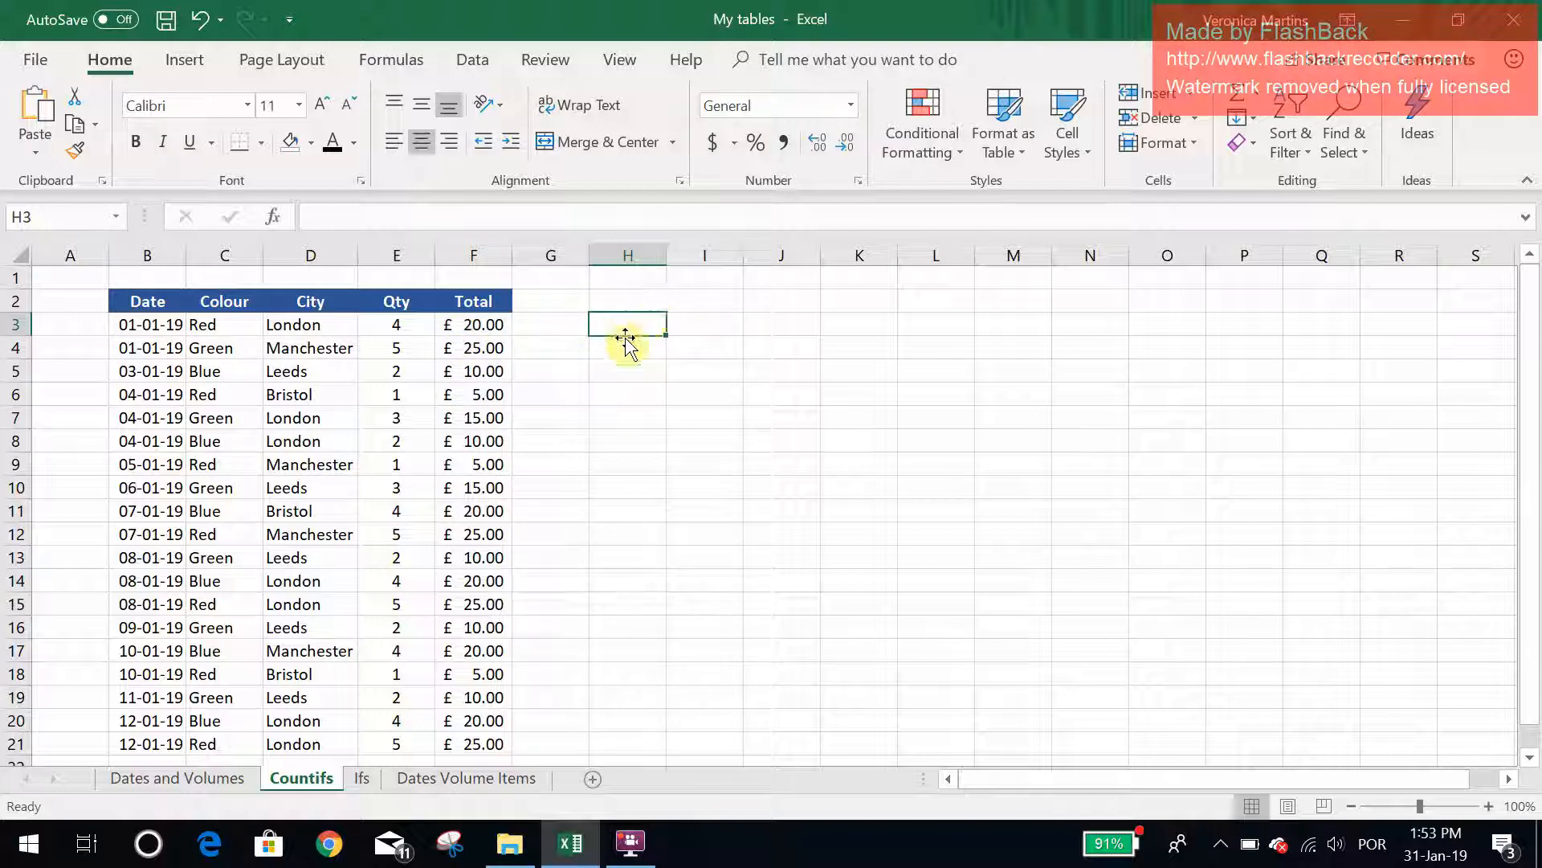
pyautogui.write('Red')
pyautogui.press('Return')
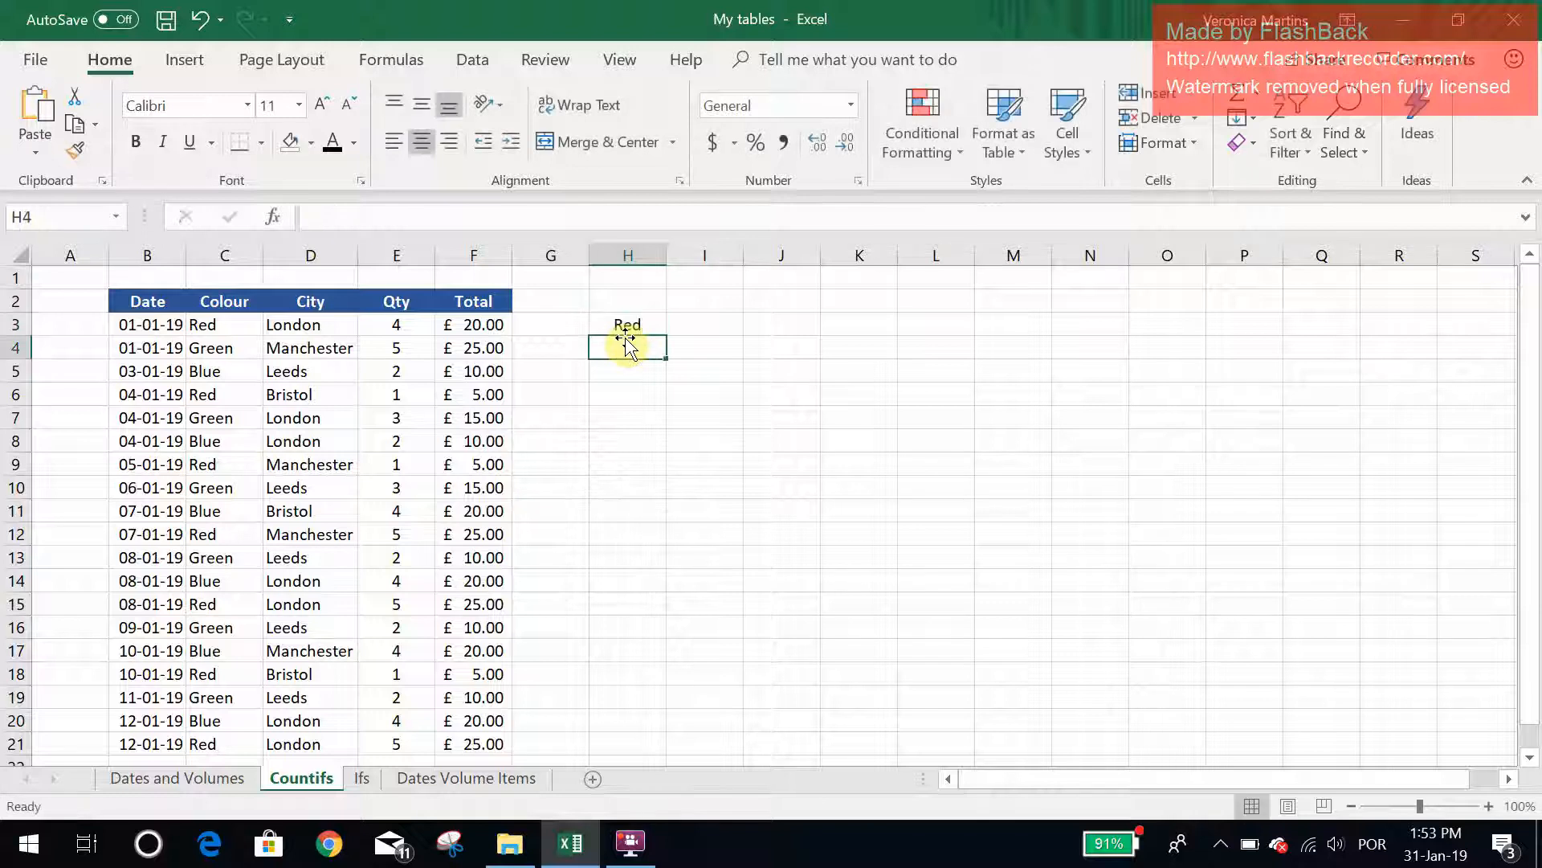
# Enter =SUMIFS(F3:F21,C3:C21,H3) in cell H5 to add up the totals for the colour in H3.
pyautogui.click(613, 373)
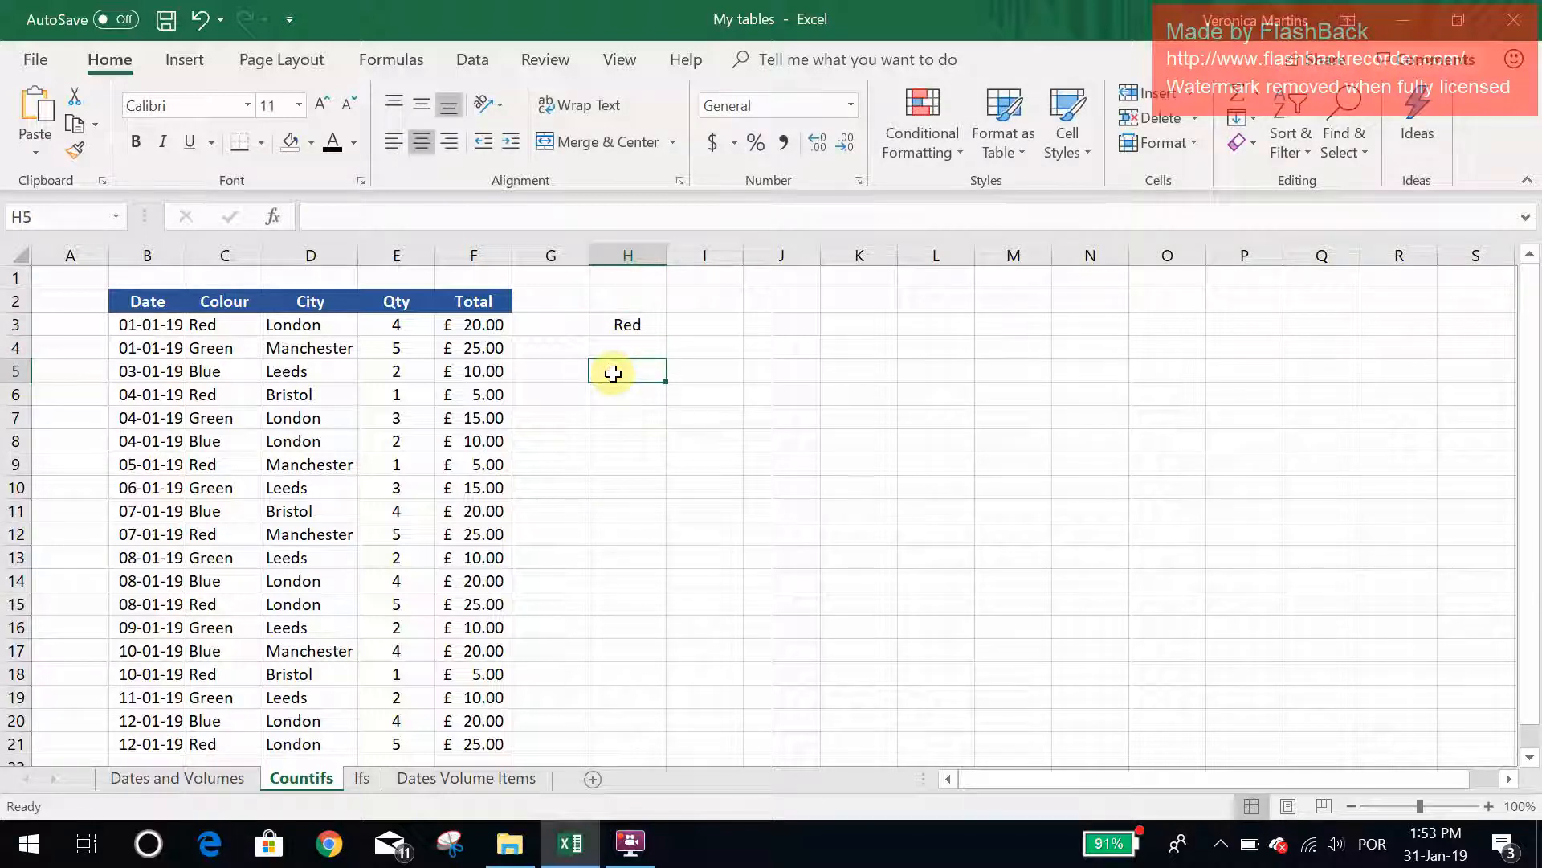
pyautogui.write('=sumi')
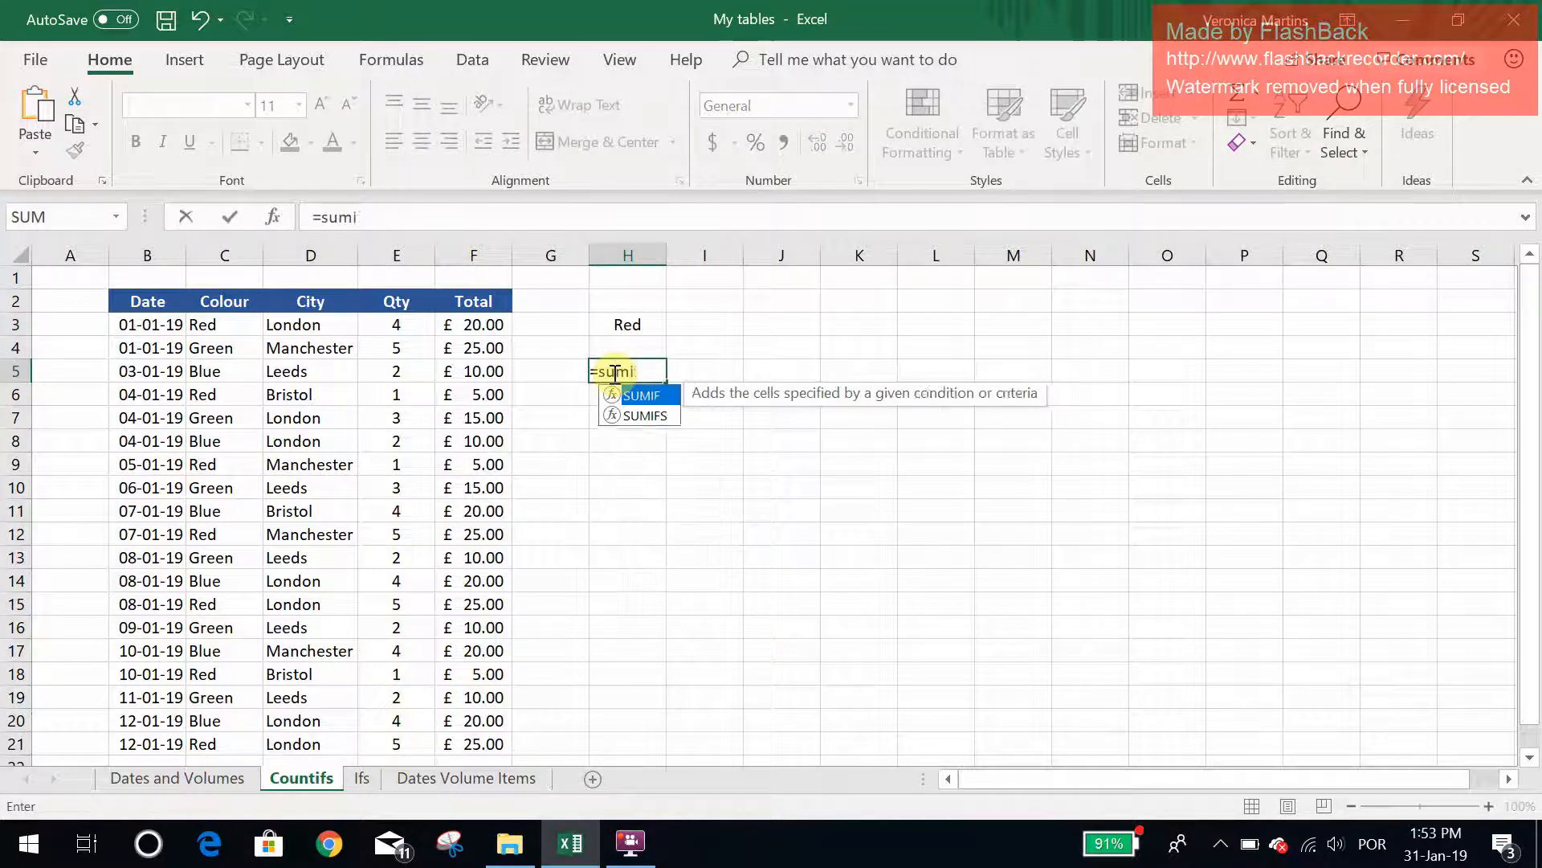
pyautogui.write('fs(')
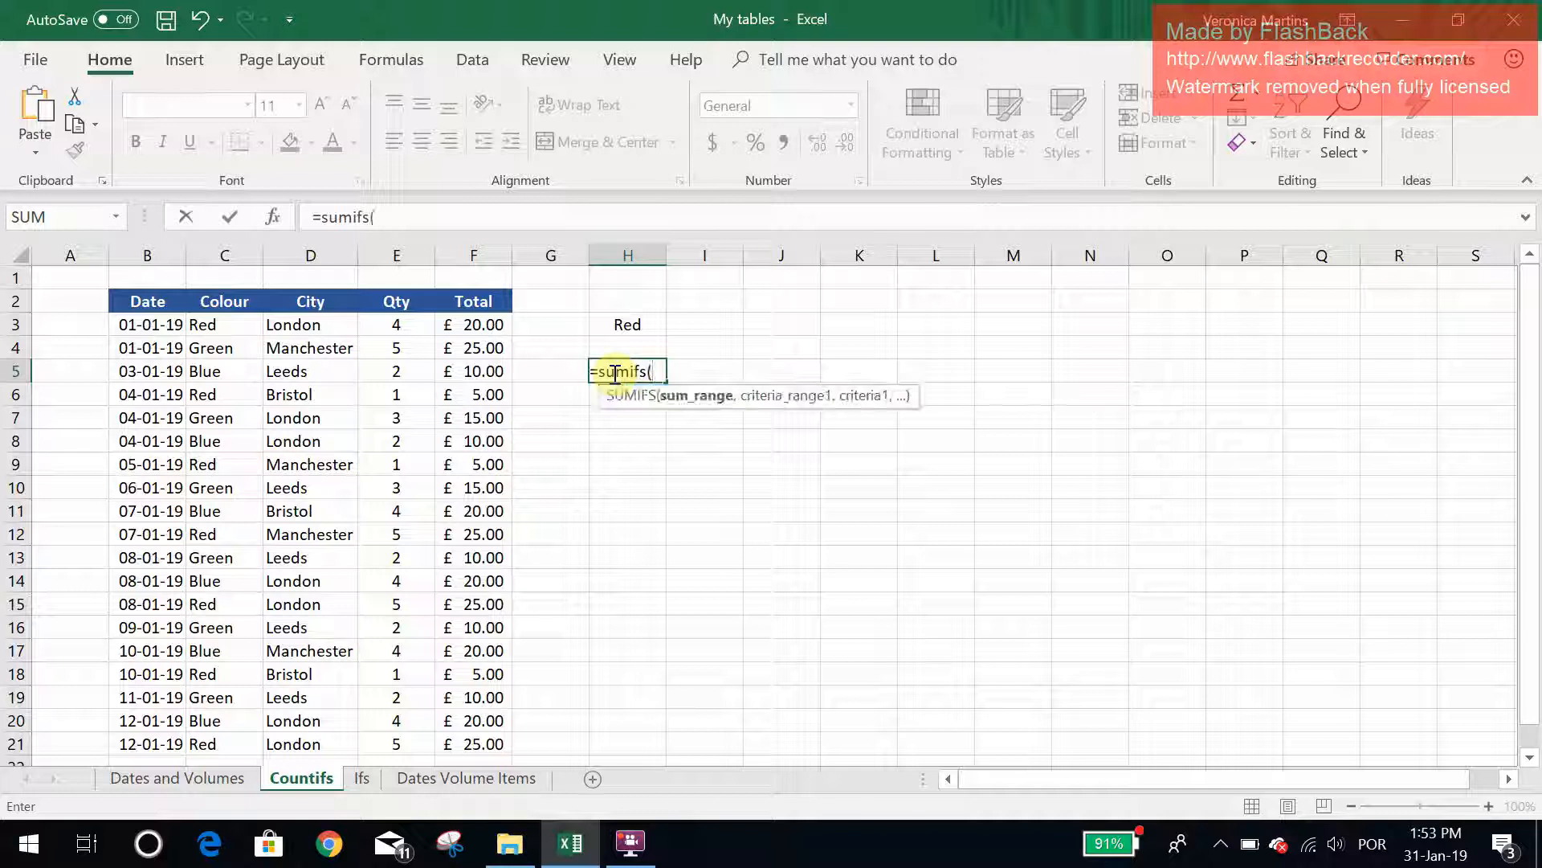
pyautogui.moveTo(494, 325); pyautogui.dragTo(486, 735)
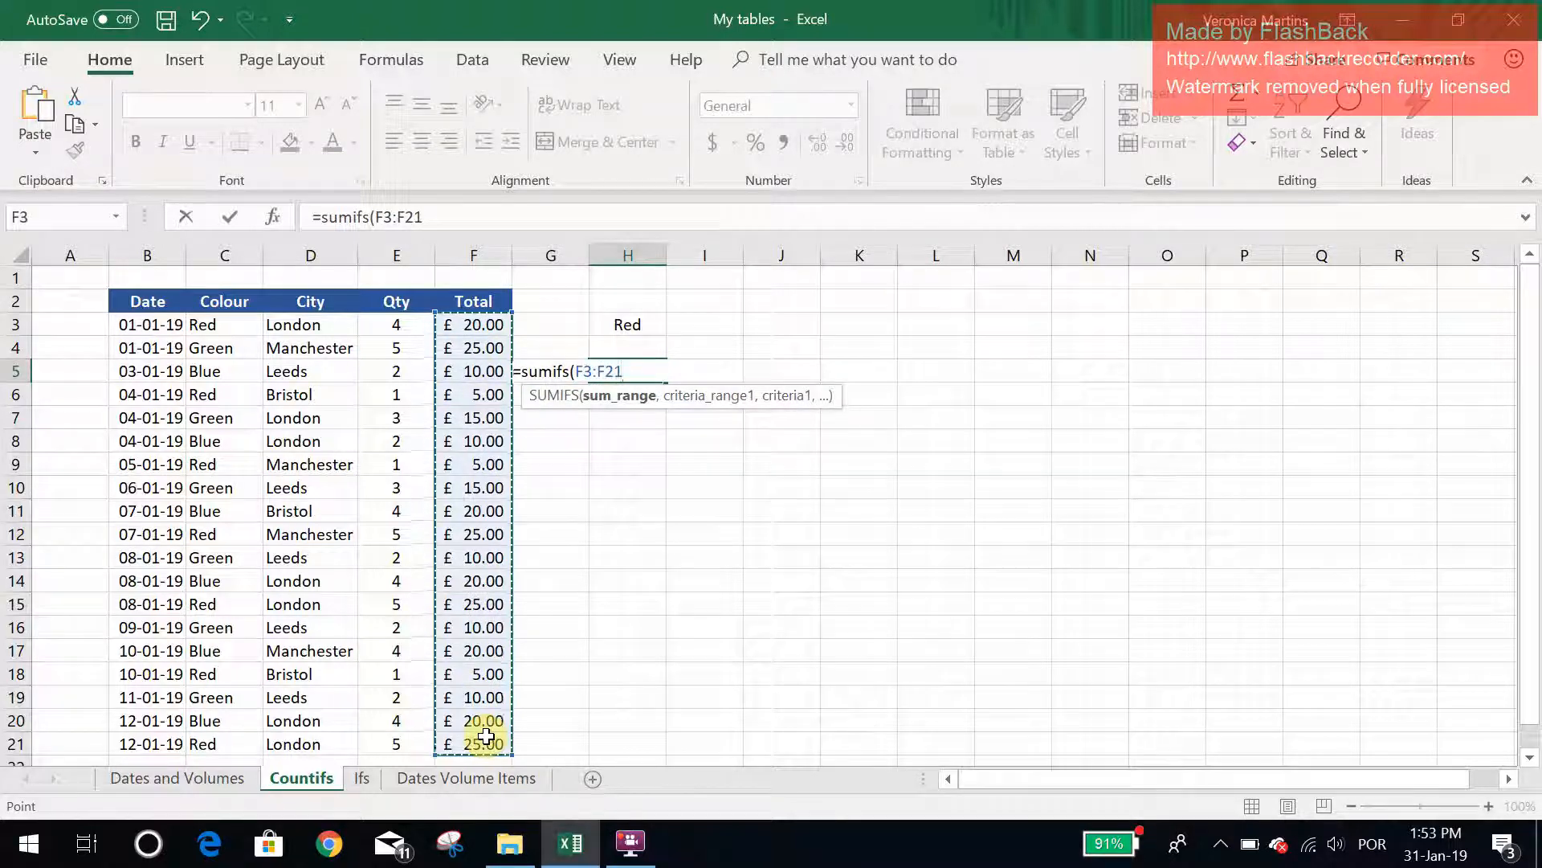
pyautogui.write(',')
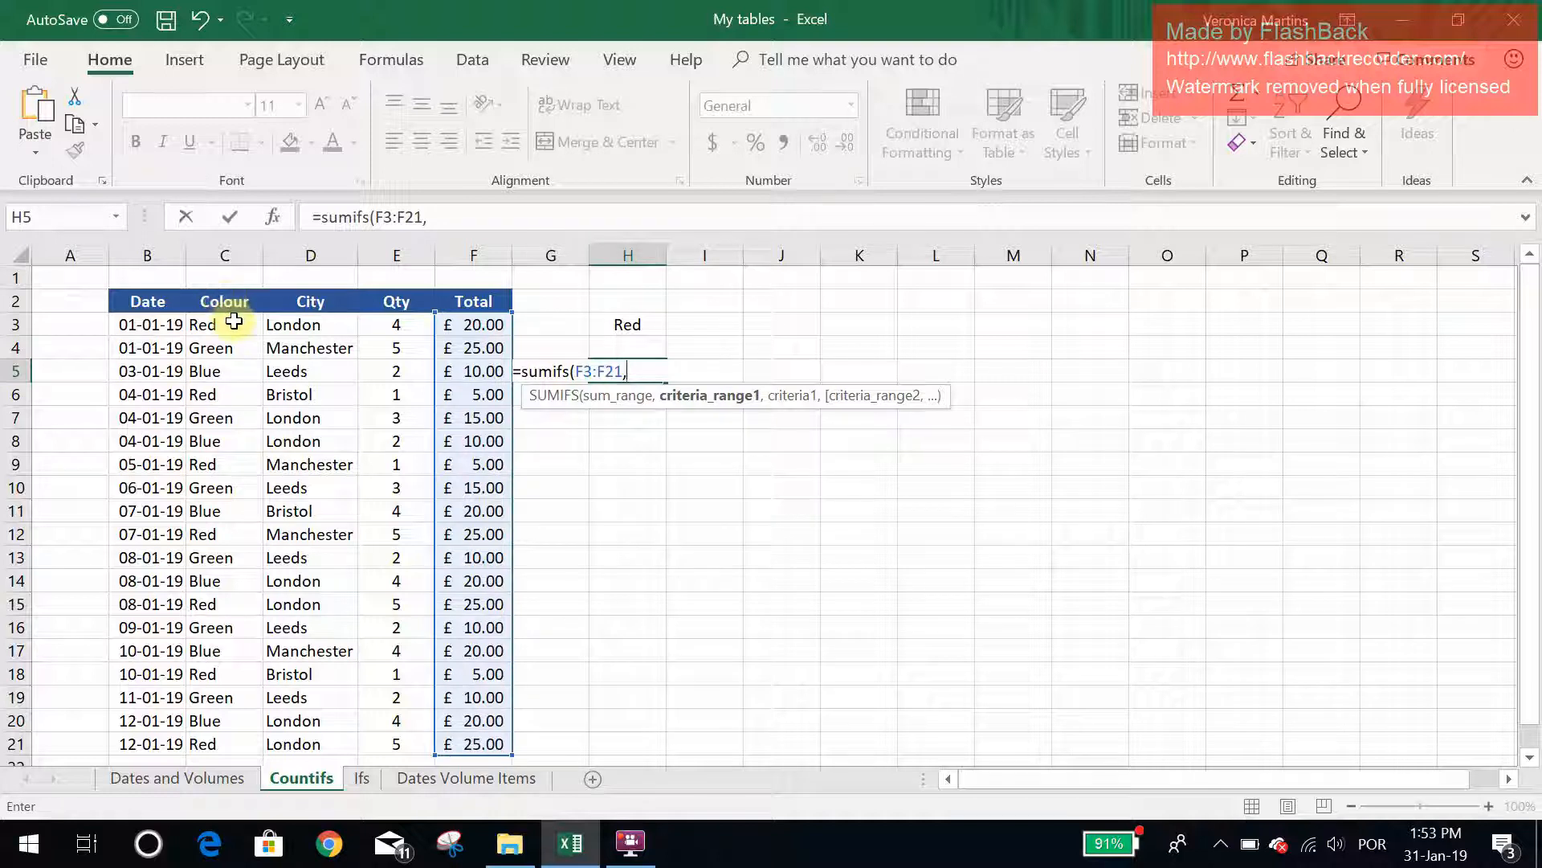
pyautogui.moveTo(233, 322); pyautogui.dragTo(220, 738)
pyautogui.write(',')
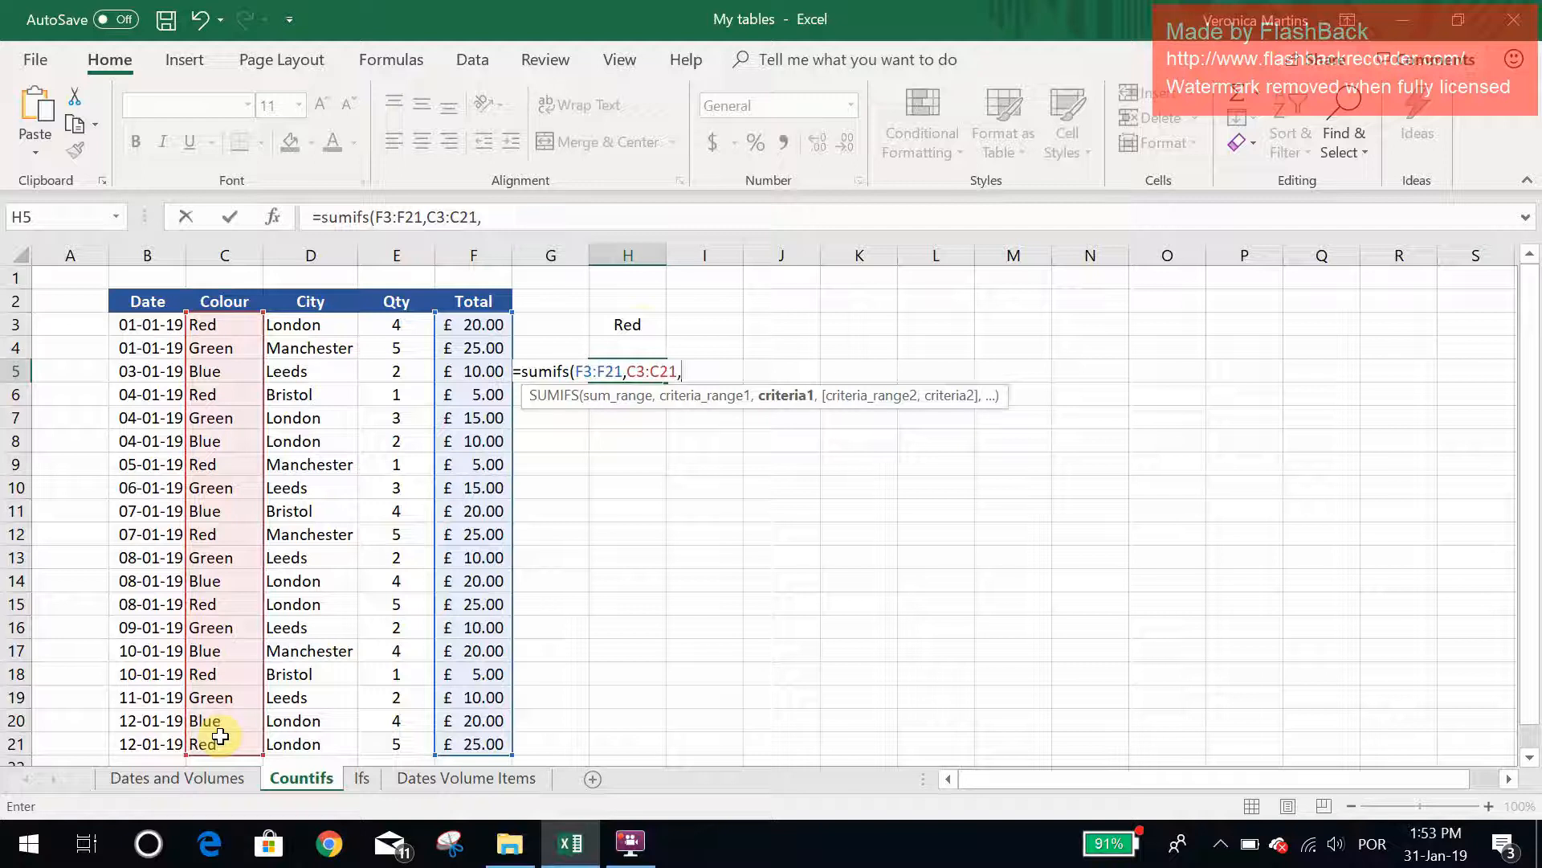
pyautogui.click(643, 324)
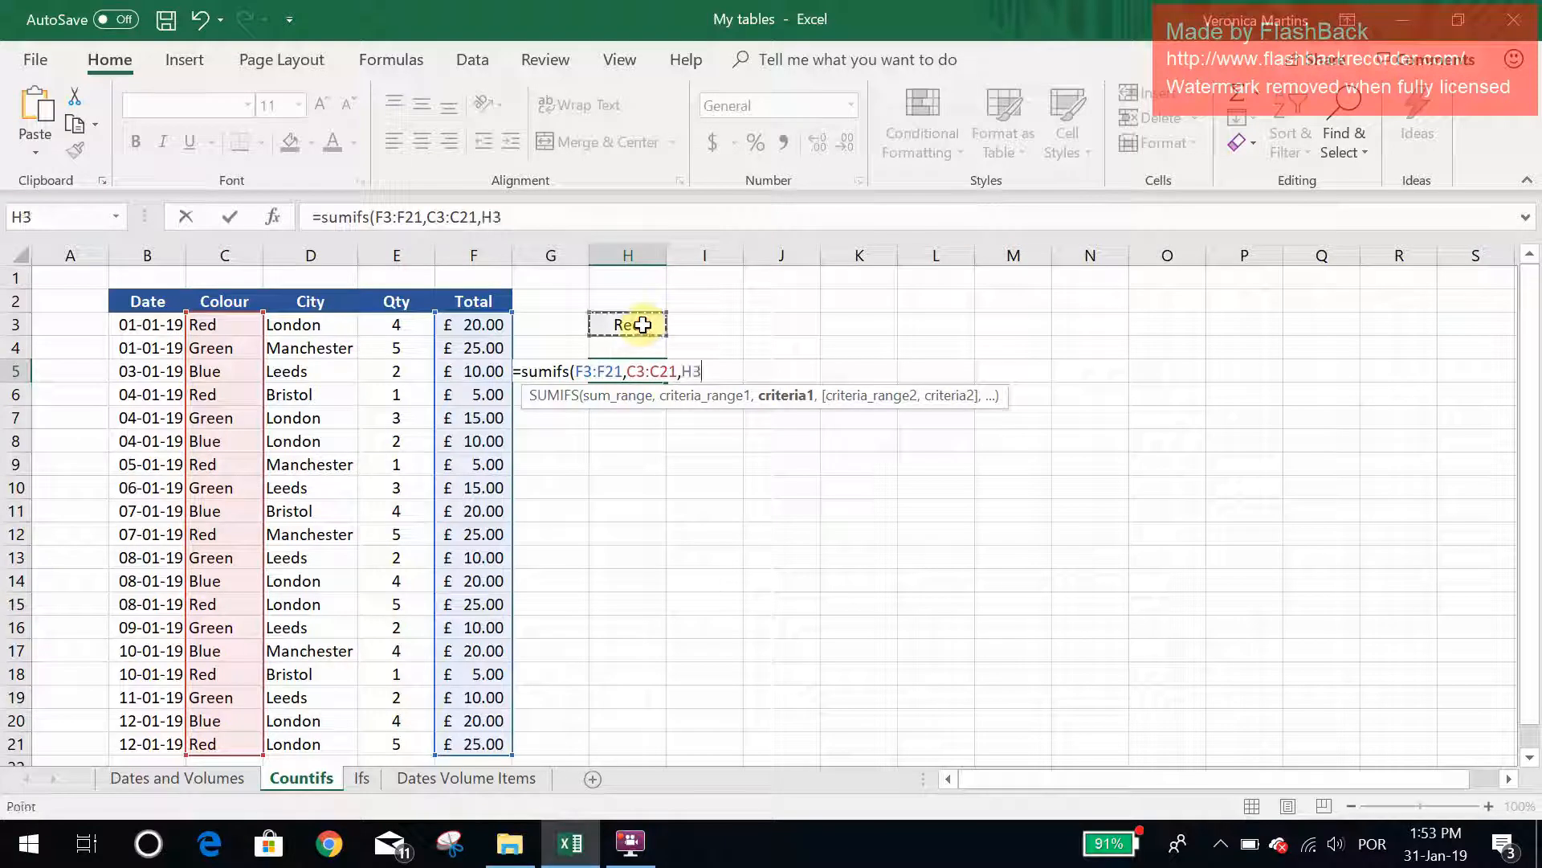
pyautogui.write(')')
pyautogui.press('Return')
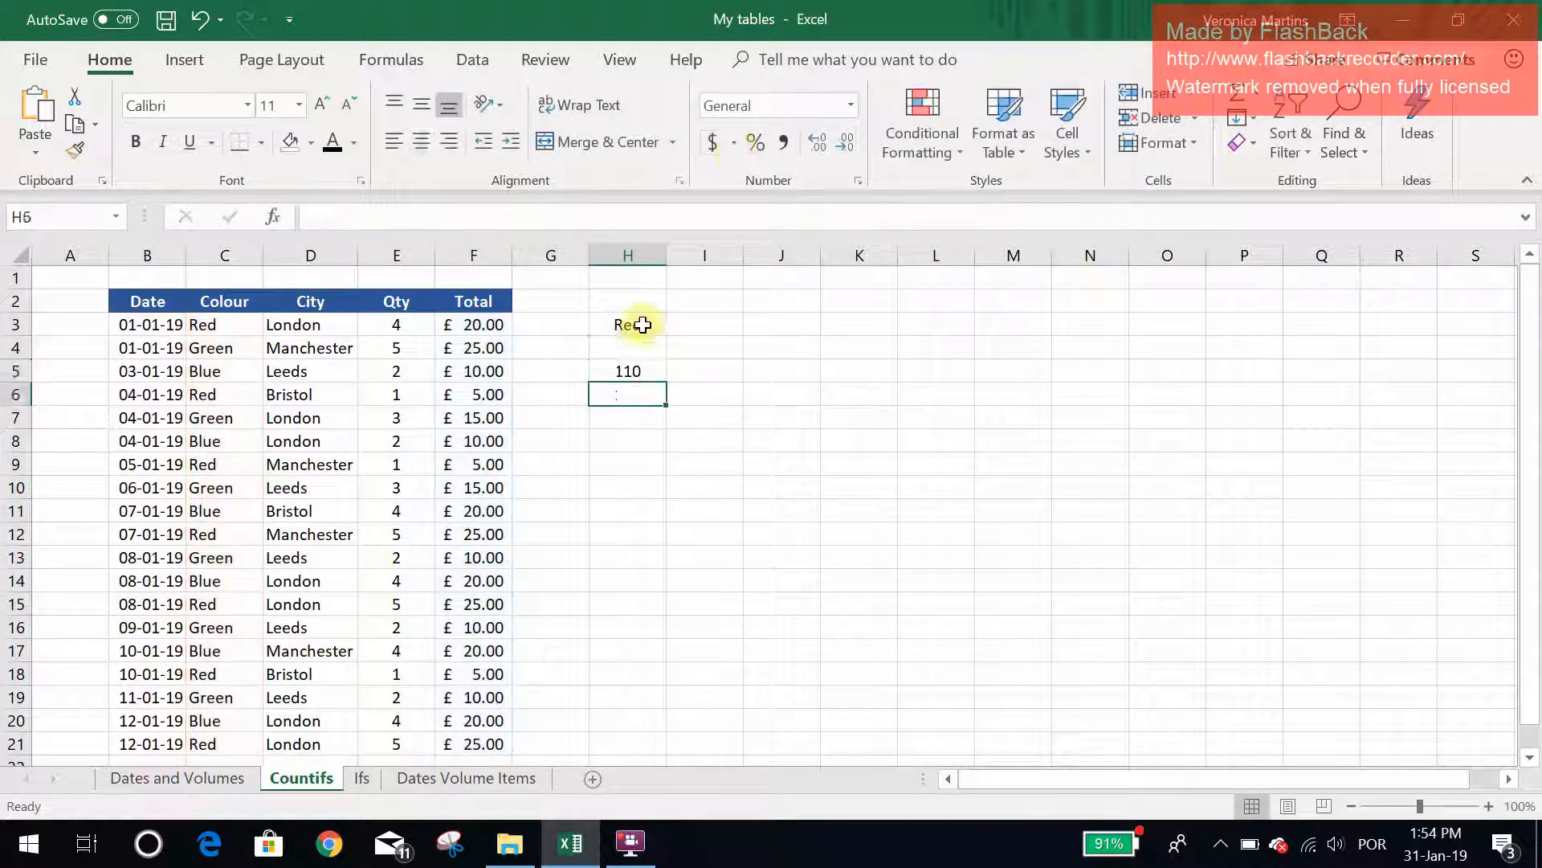
# Apply the accounting format with the pound symbol to the SUMIFS result in H5.
pyautogui.press('Up')
pyautogui.click(733, 143)
pyautogui.click(791, 203)
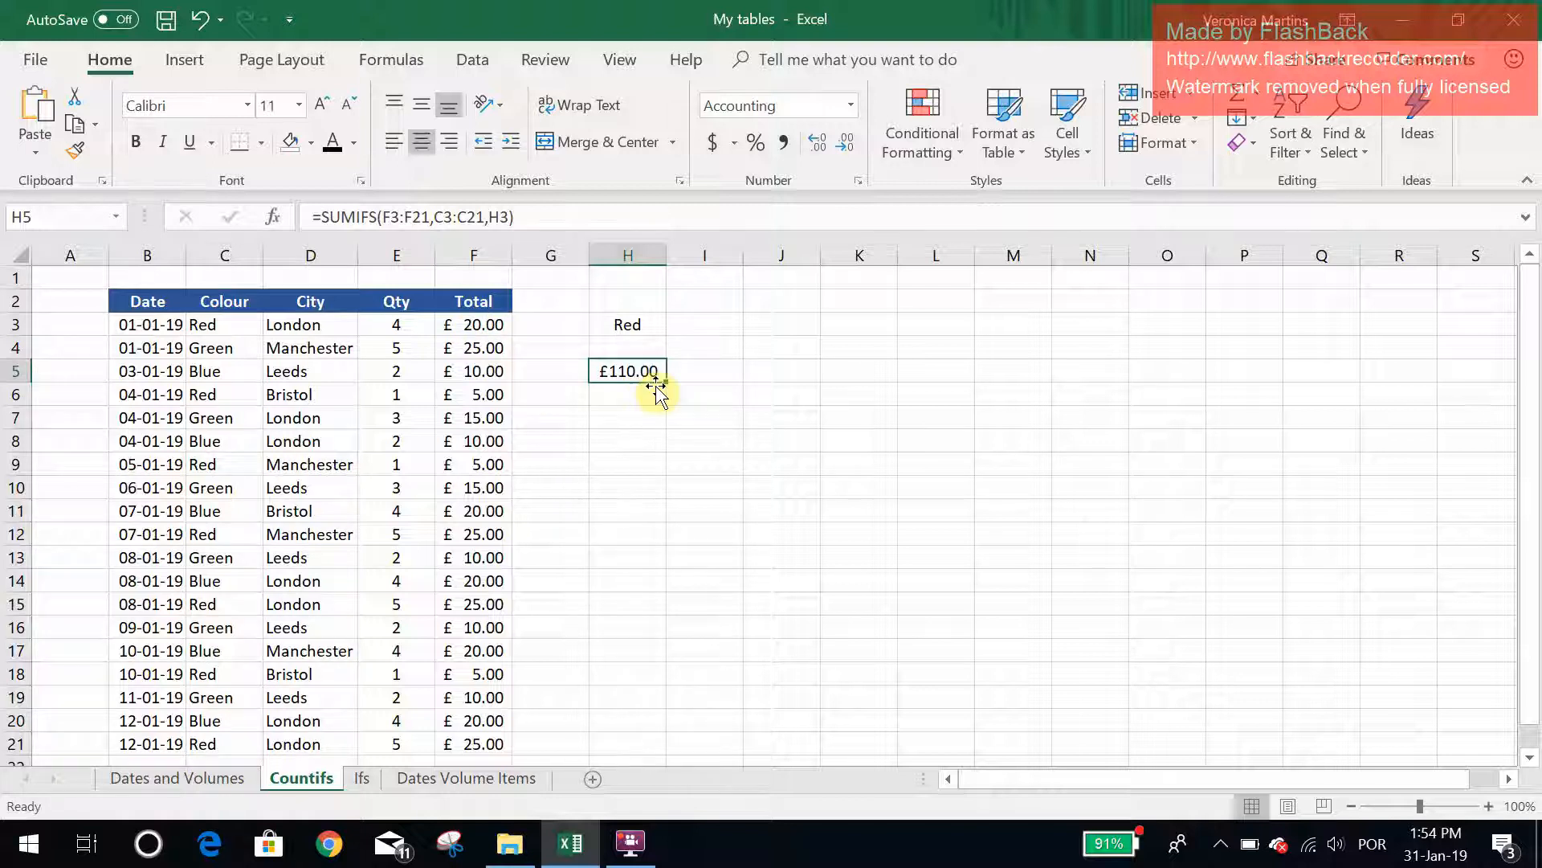
# Set the font colour to red for every Red entry in the Colour column, cells C3, C6, C9, C12, C15, C18 and C21.
pyautogui.click(206, 327)
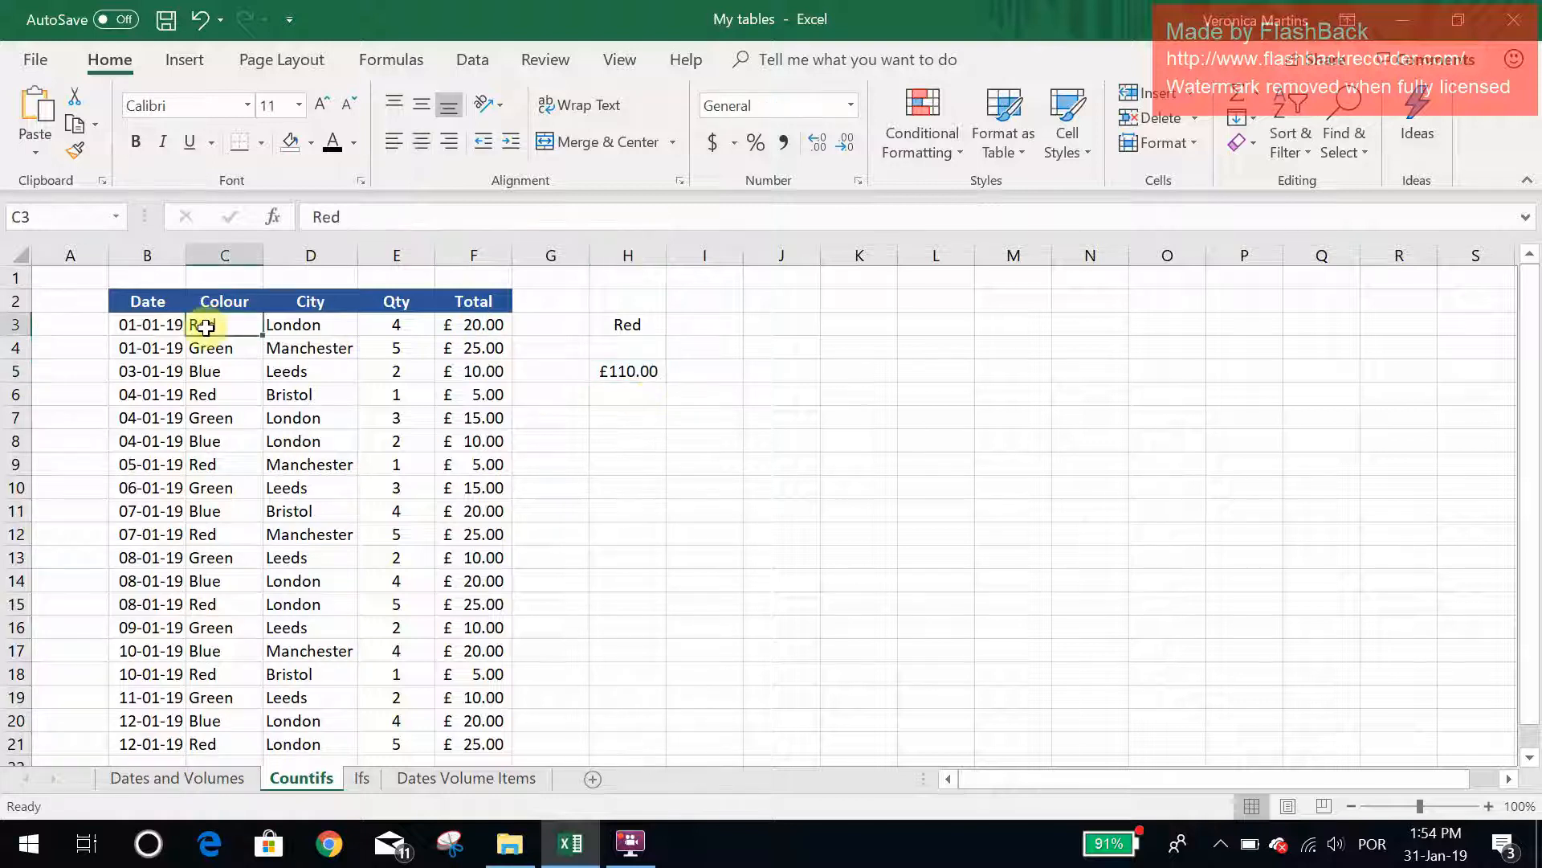
pyautogui.click(353, 147)
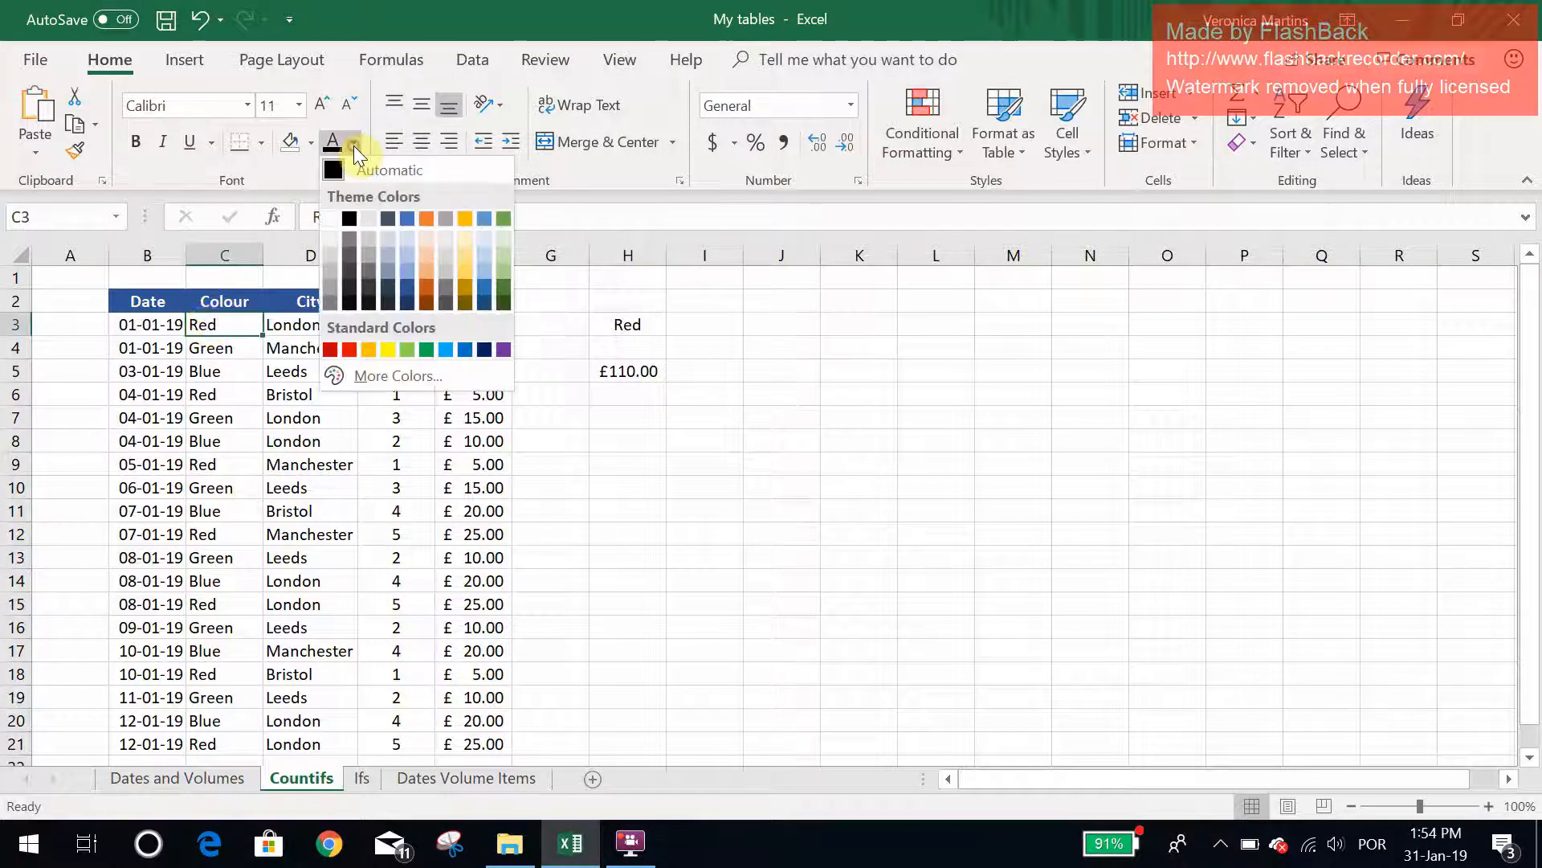
pyautogui.click(349, 350)
pyautogui.click(214, 395)
pyautogui.press('F4')
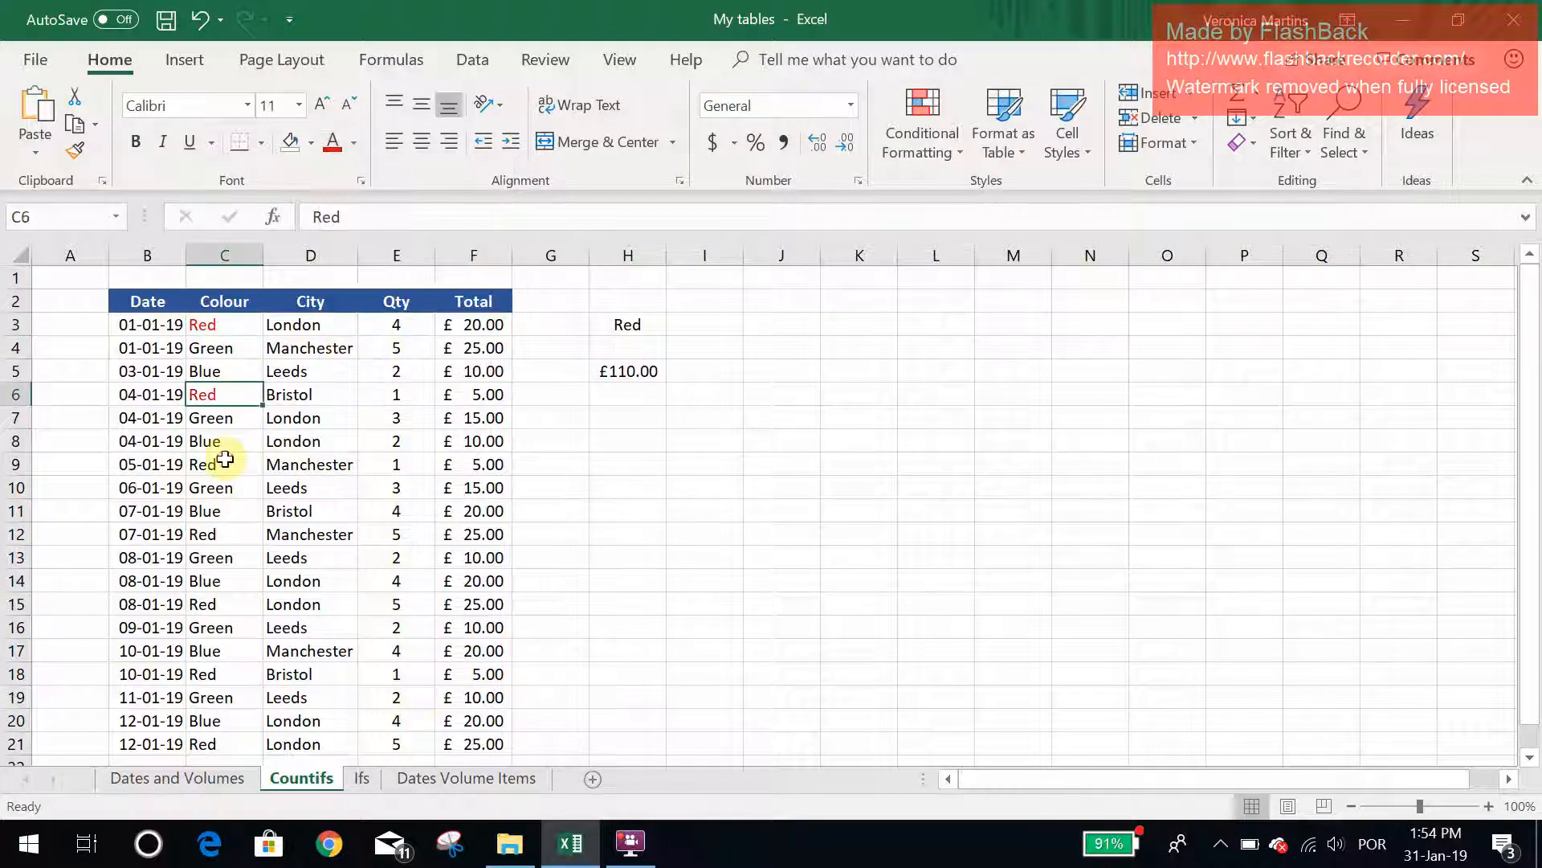
pyautogui.click(219, 462)
pyautogui.click(336, 145)
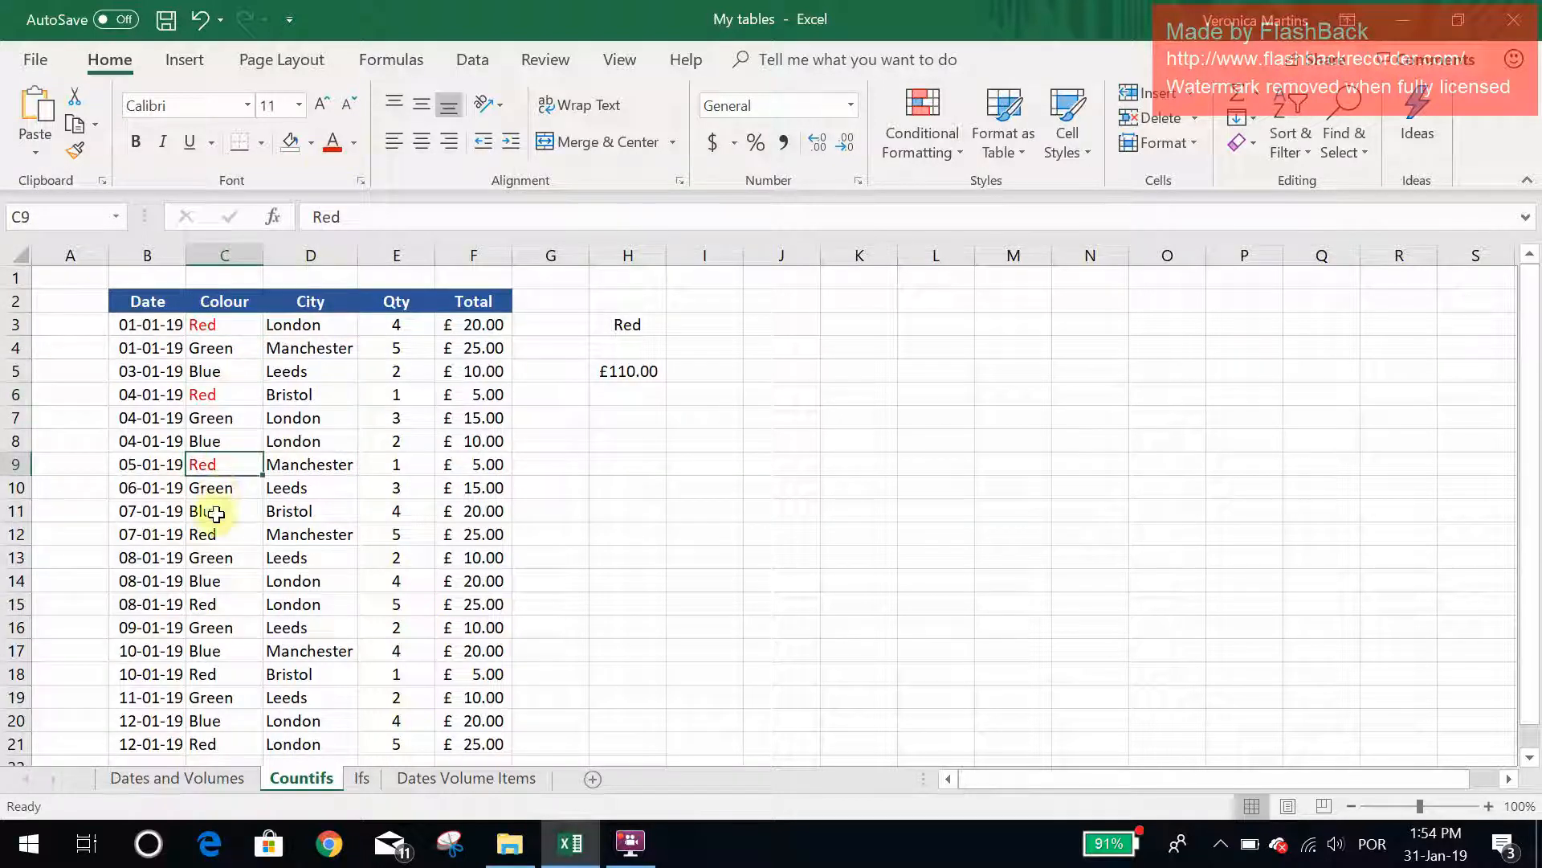
pyautogui.click(210, 532)
pyautogui.click(336, 142)
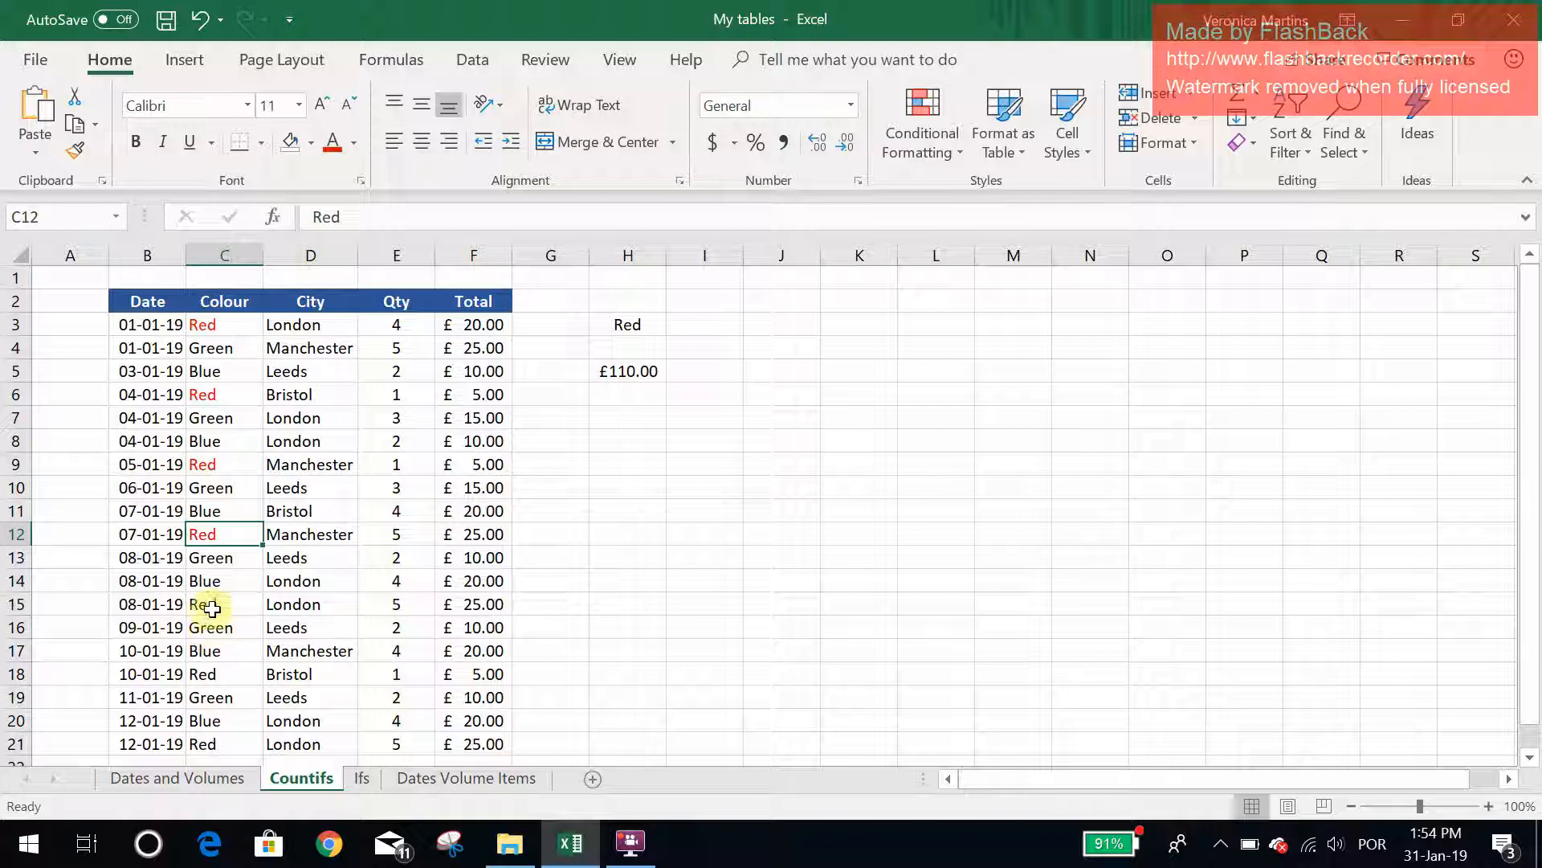
pyautogui.click(212, 605)
pyautogui.click(333, 143)
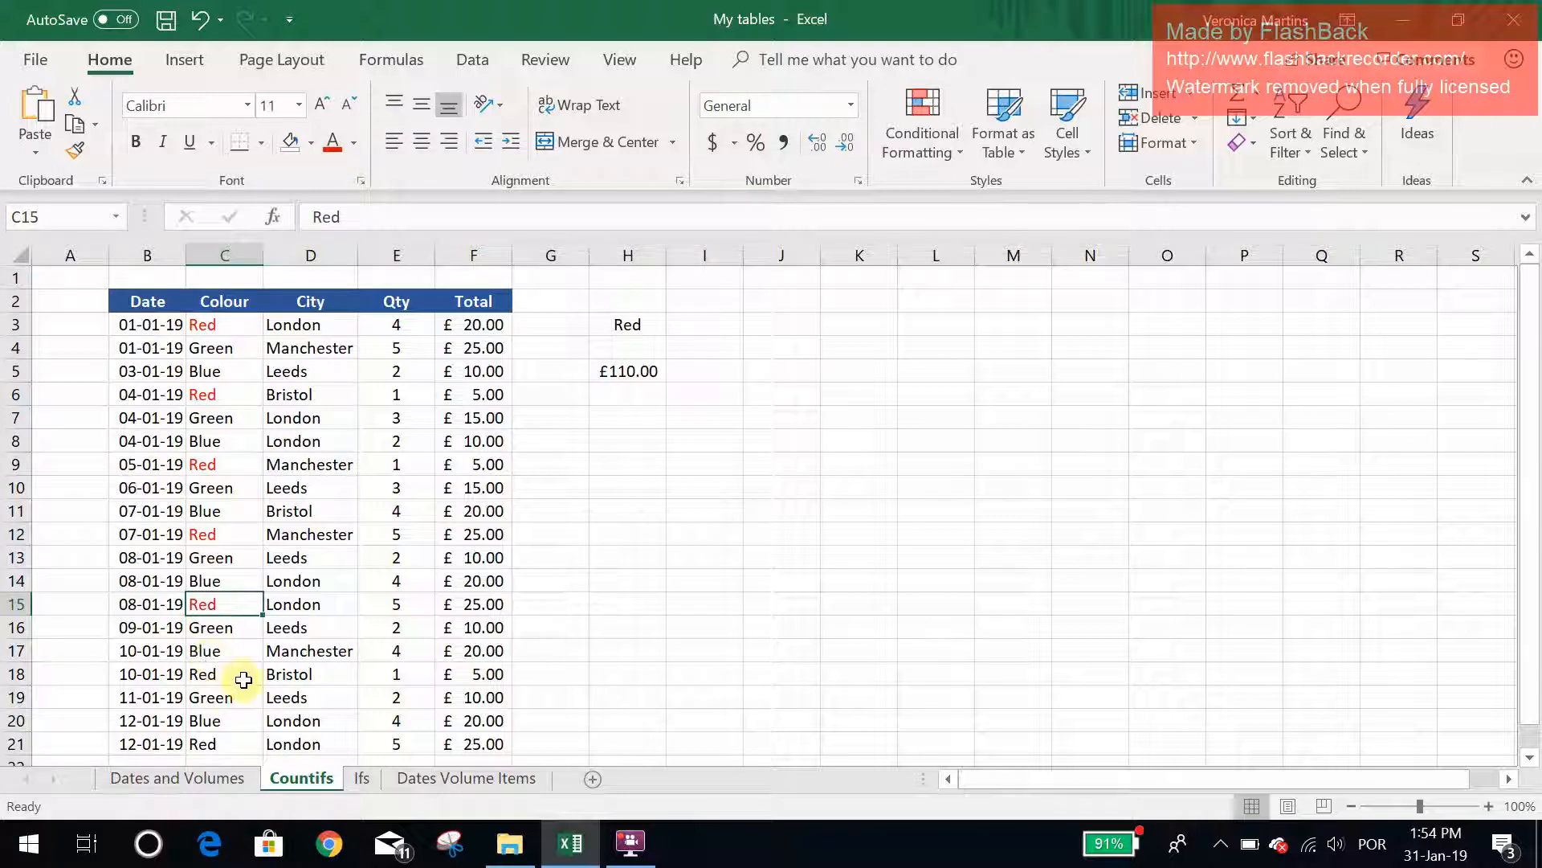
pyautogui.click(243, 679)
pyautogui.click(332, 143)
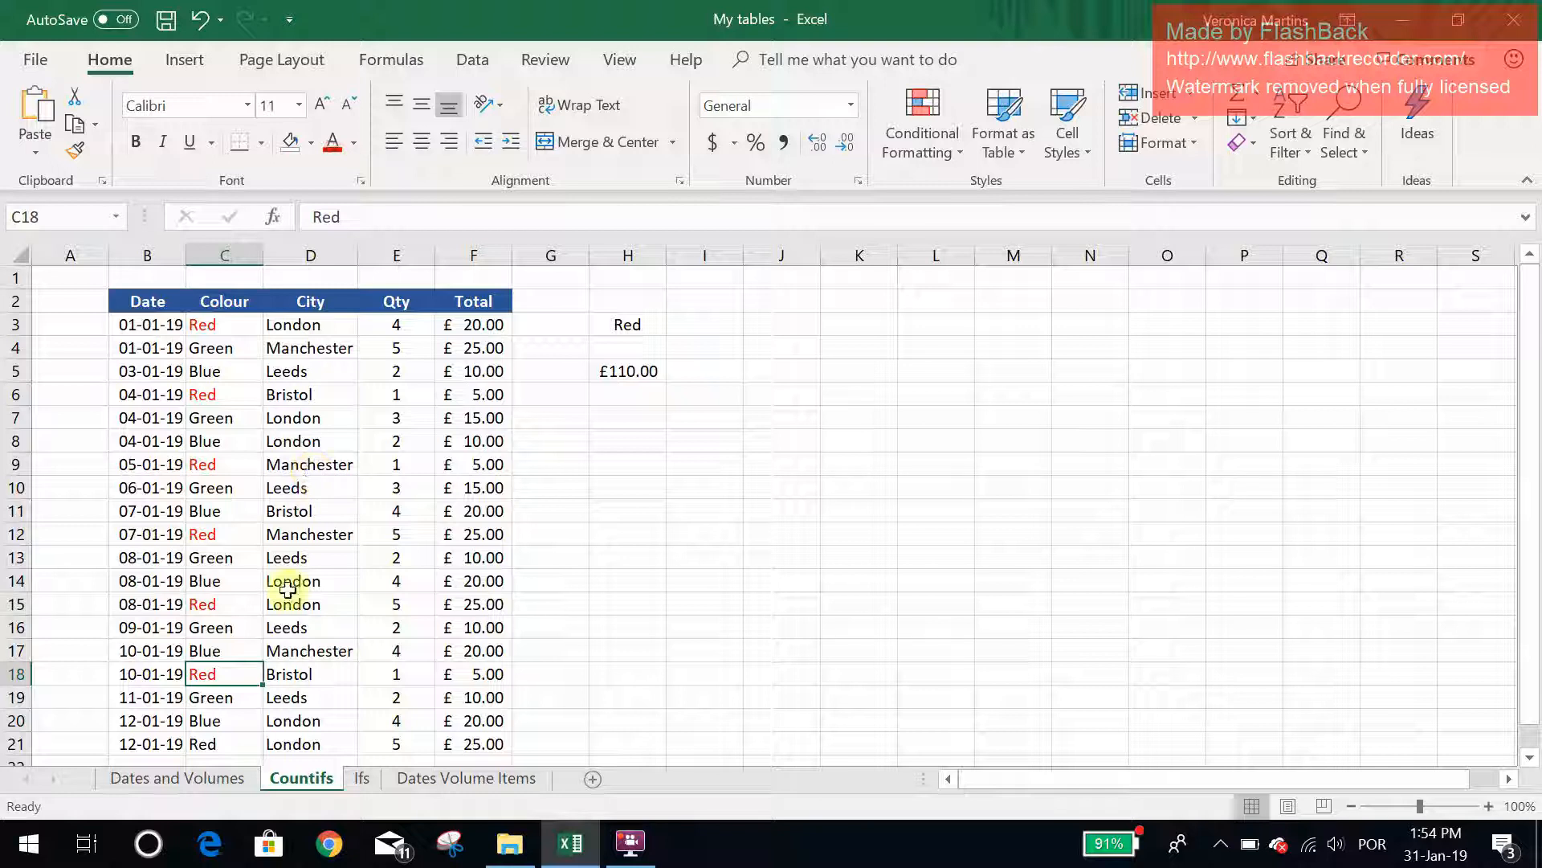
pyautogui.click(235, 741)
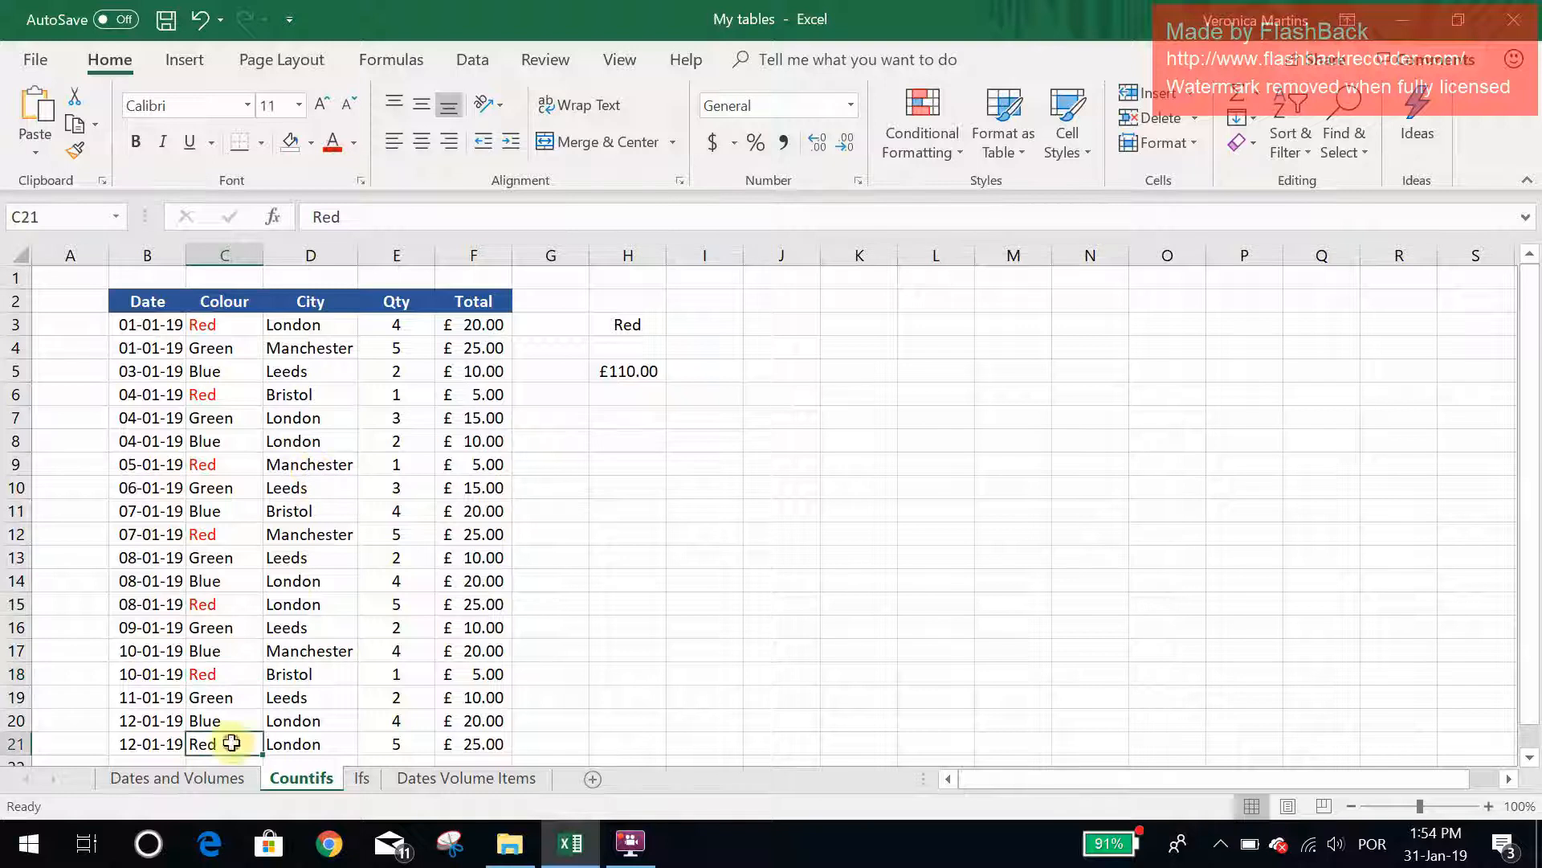
pyautogui.click(335, 149)
# Fill the Total cells of all Red rows with red: F3, F6, F9, F12, F15, F18 and F21.
pyautogui.click(463, 323)
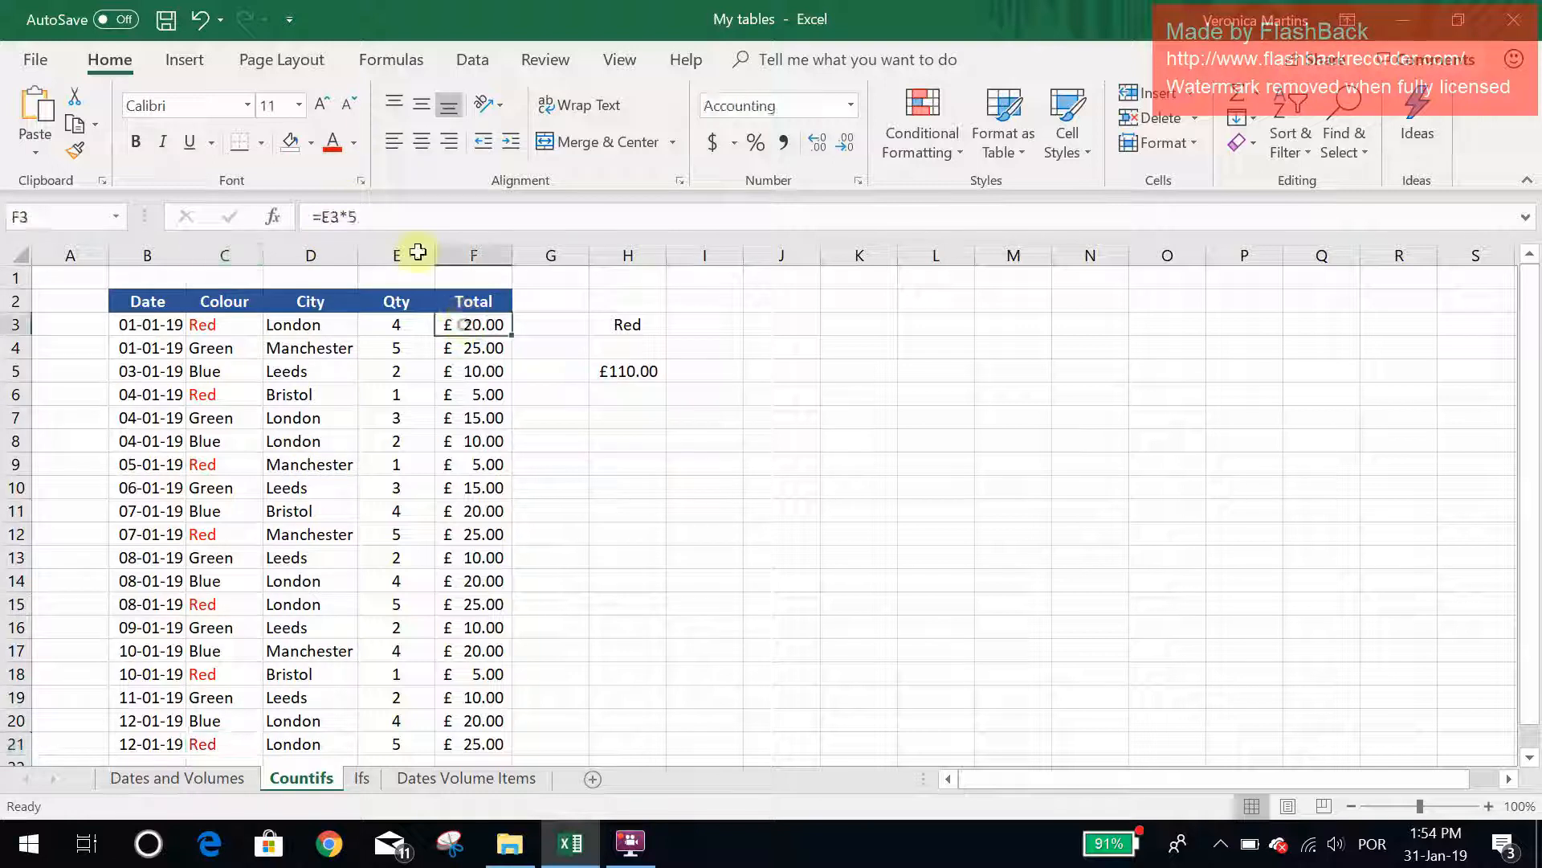
pyautogui.click(310, 142)
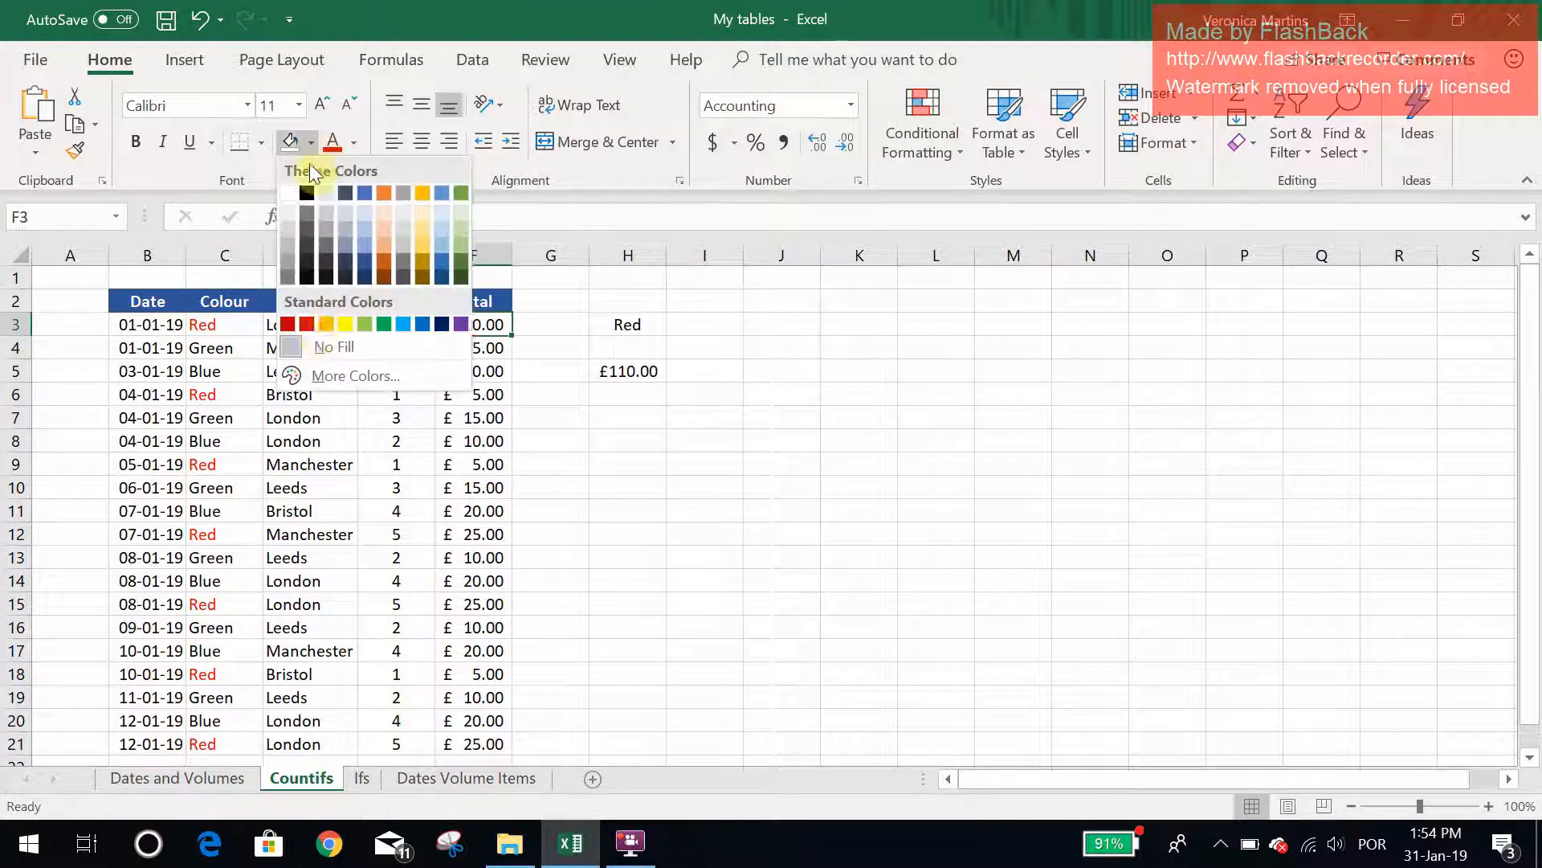
pyautogui.click(309, 323)
pyautogui.click(448, 392)
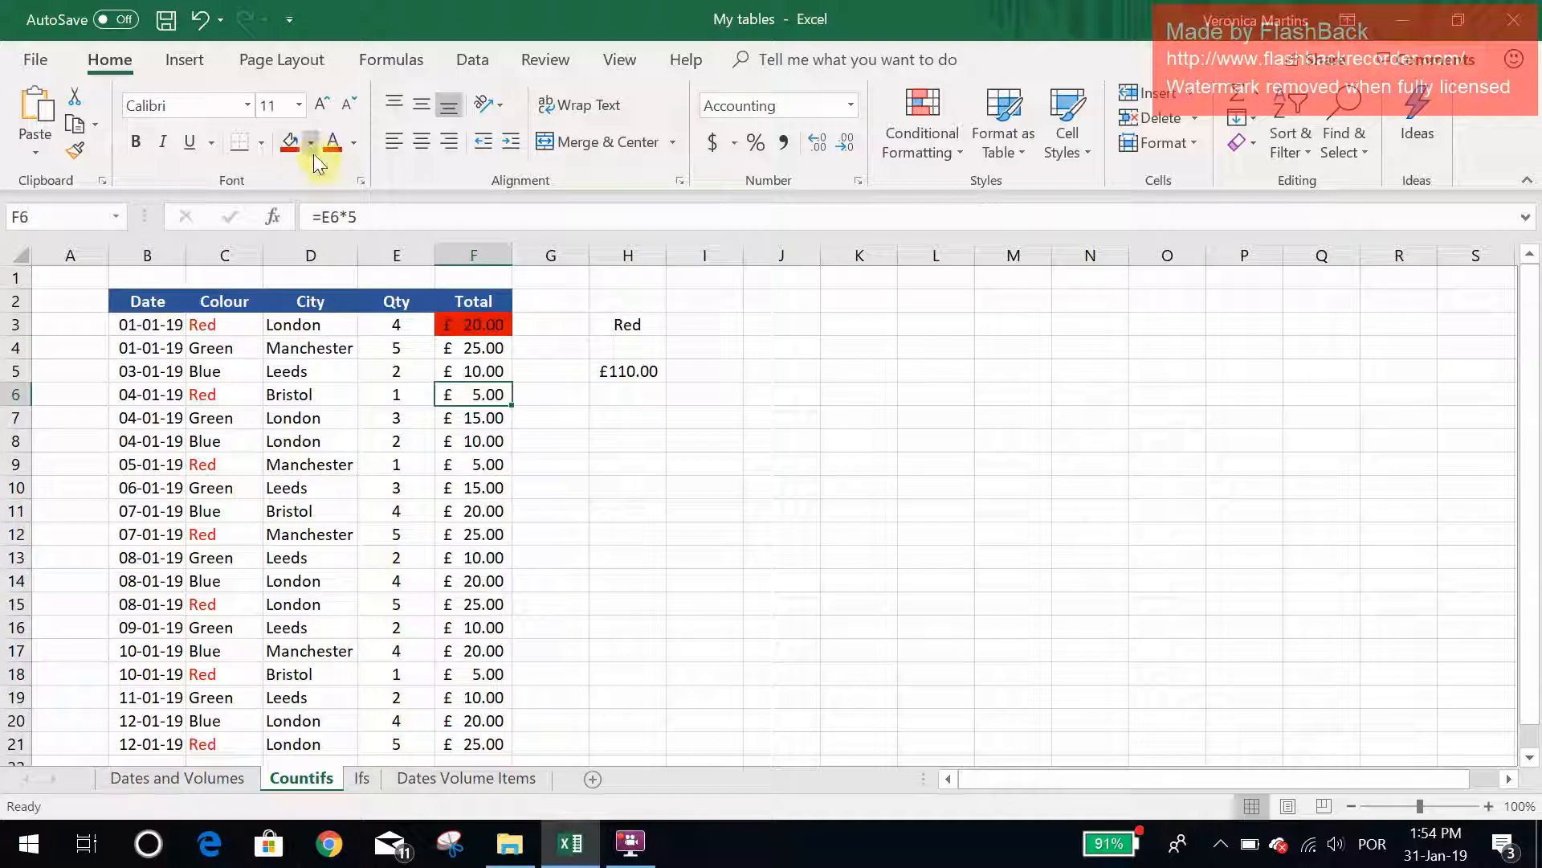
pyautogui.click(290, 146)
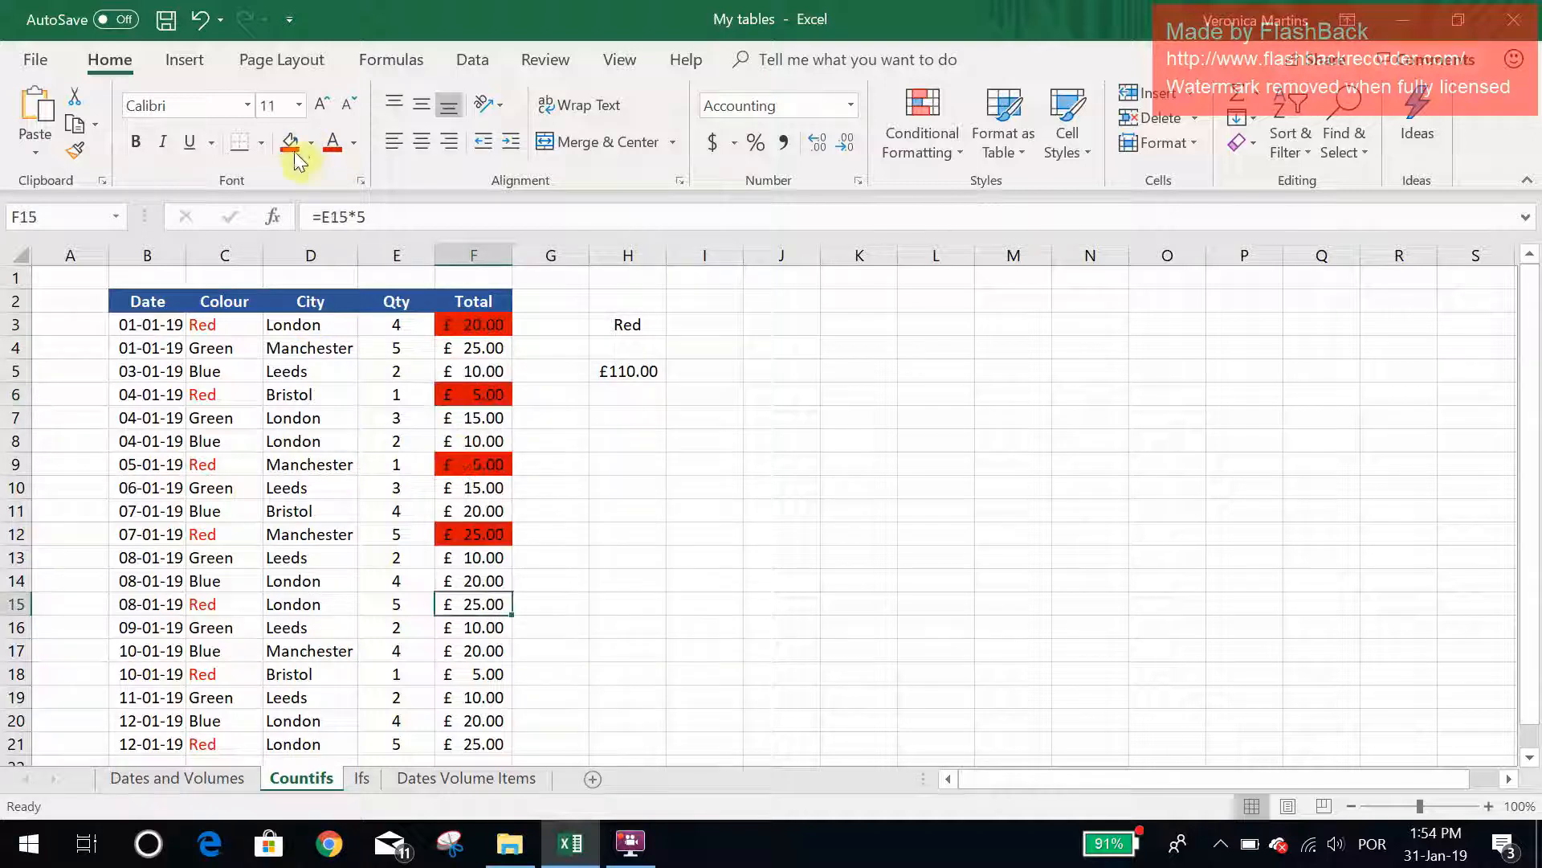
pyautogui.click(290, 146)
pyautogui.click(466, 674)
pyautogui.press('F4')
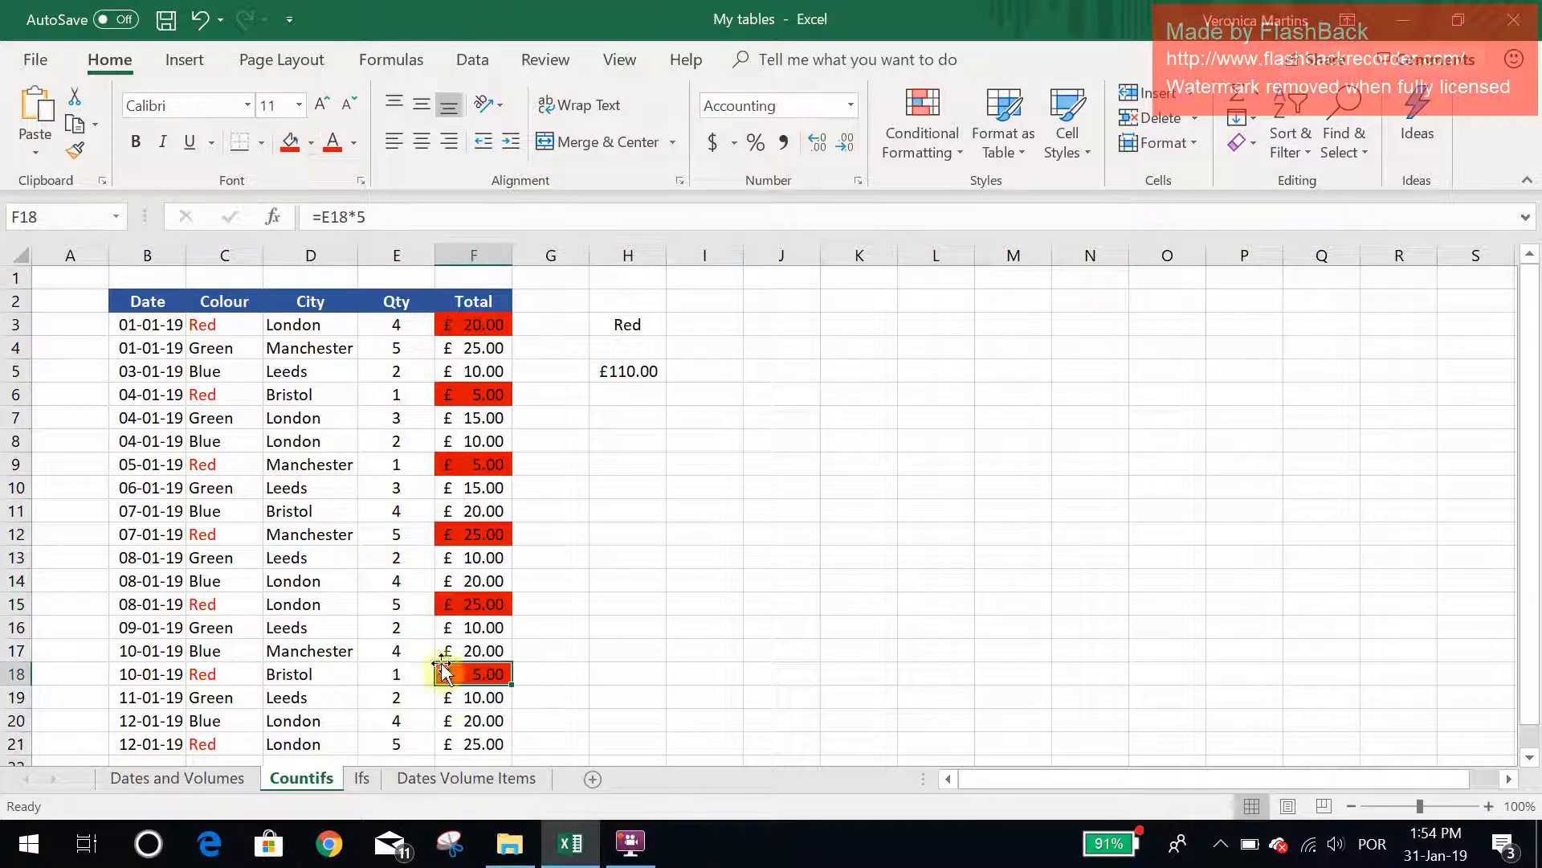
pyautogui.click(470, 743)
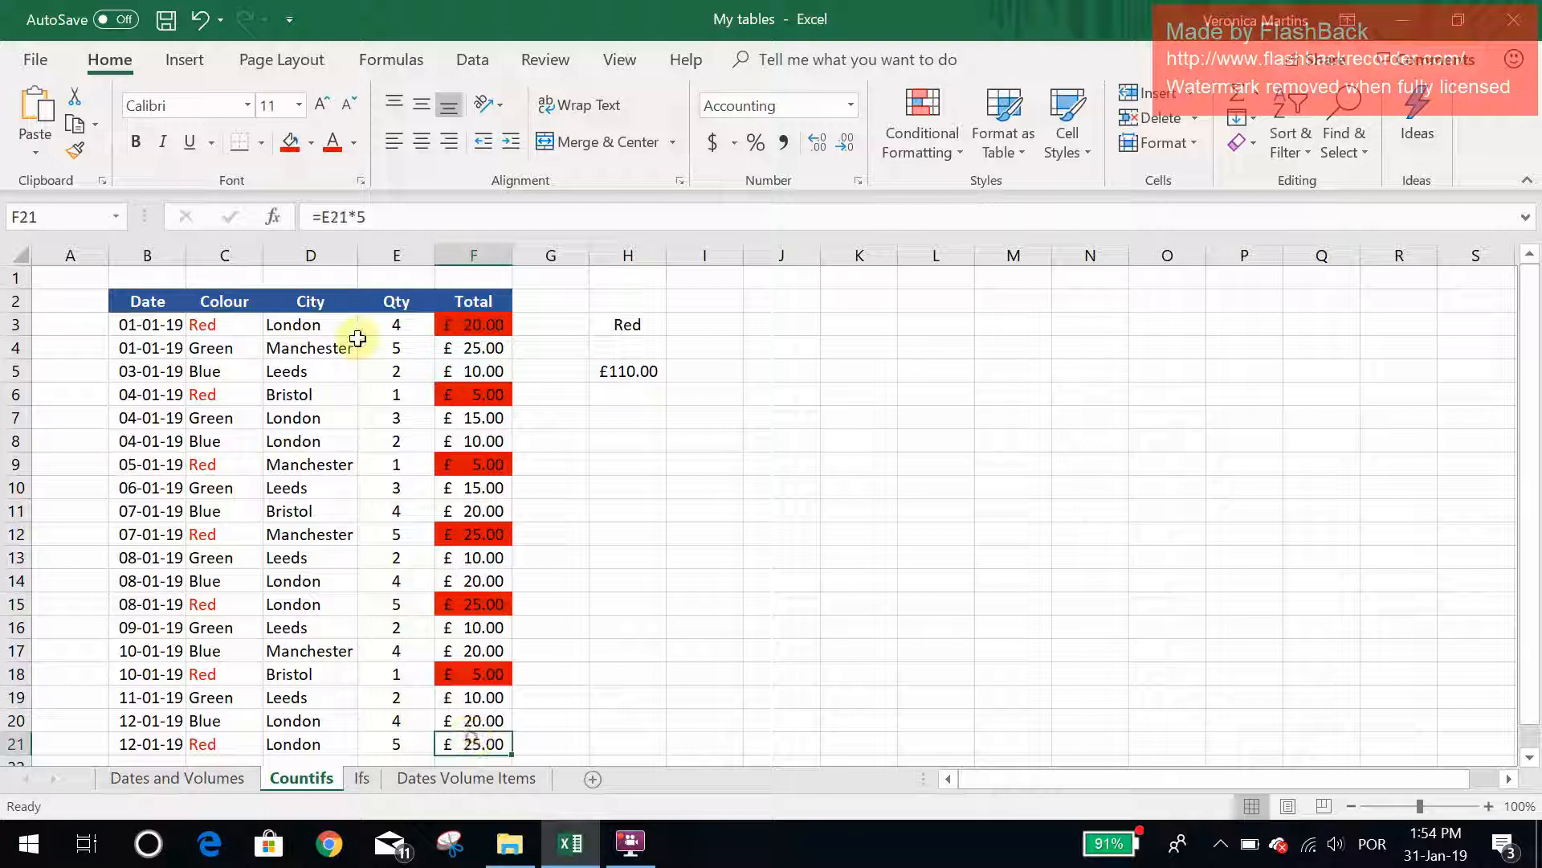
pyautogui.click(290, 151)
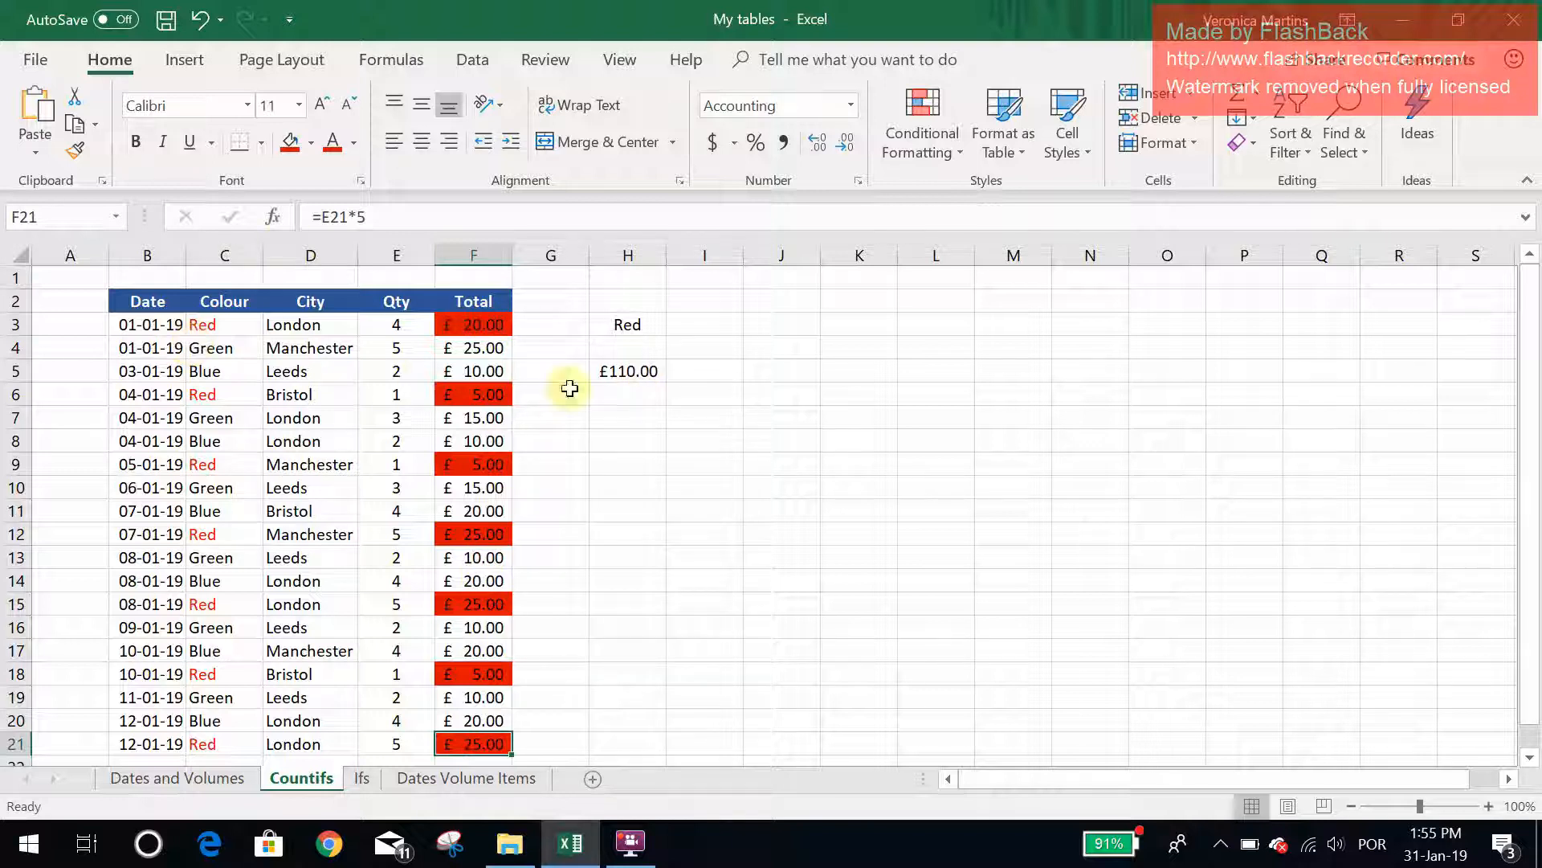
# Enter =COUNTIFS(C3:C21,H3) in cell H8 to count the rows matching the colour in H3.
pyautogui.click(660, 379)
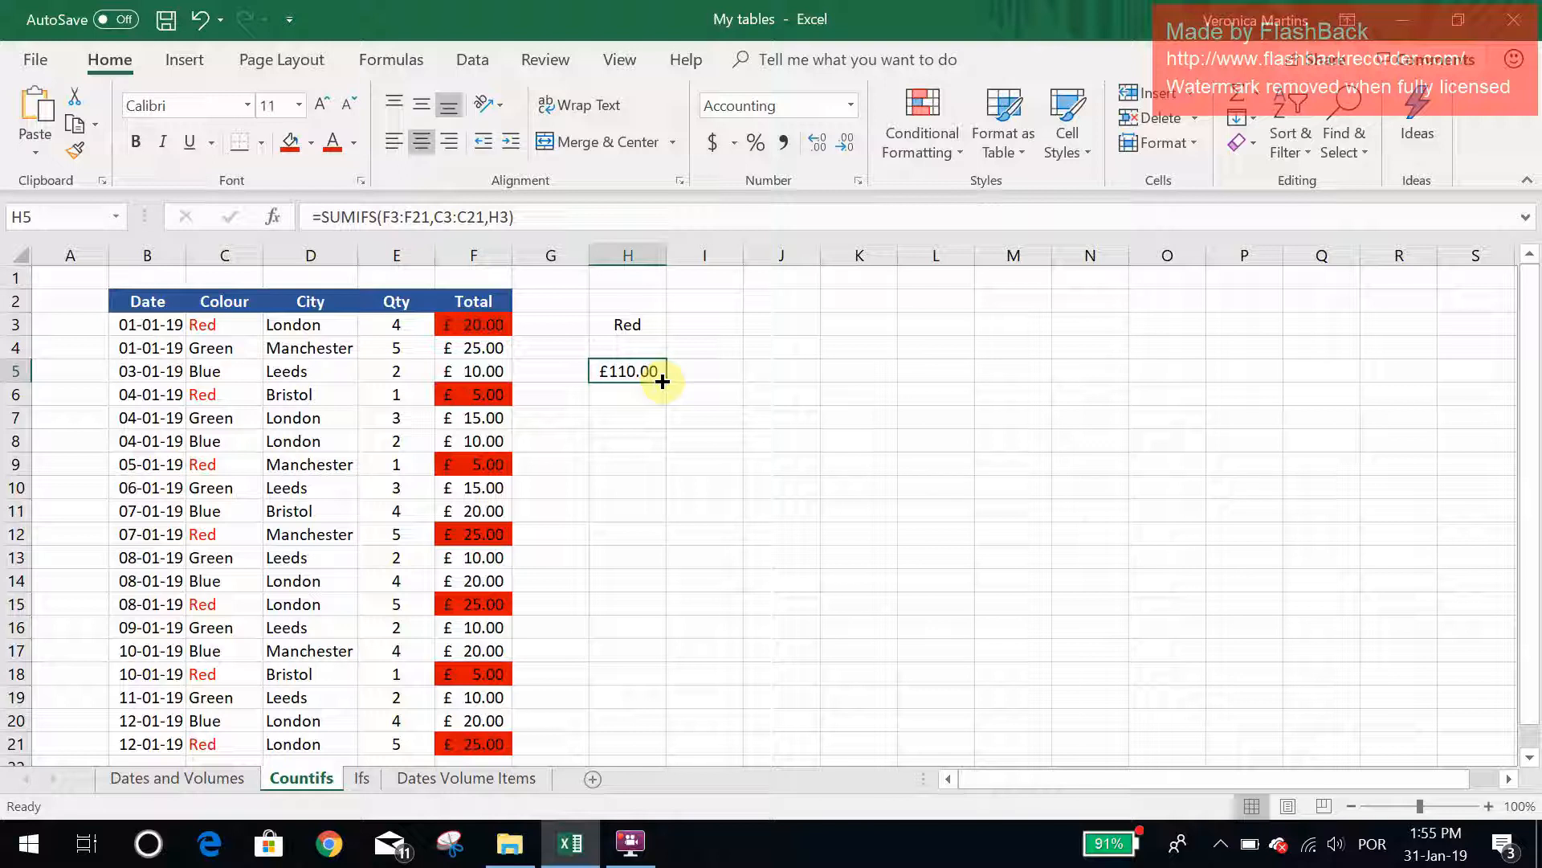
pyautogui.click(623, 436)
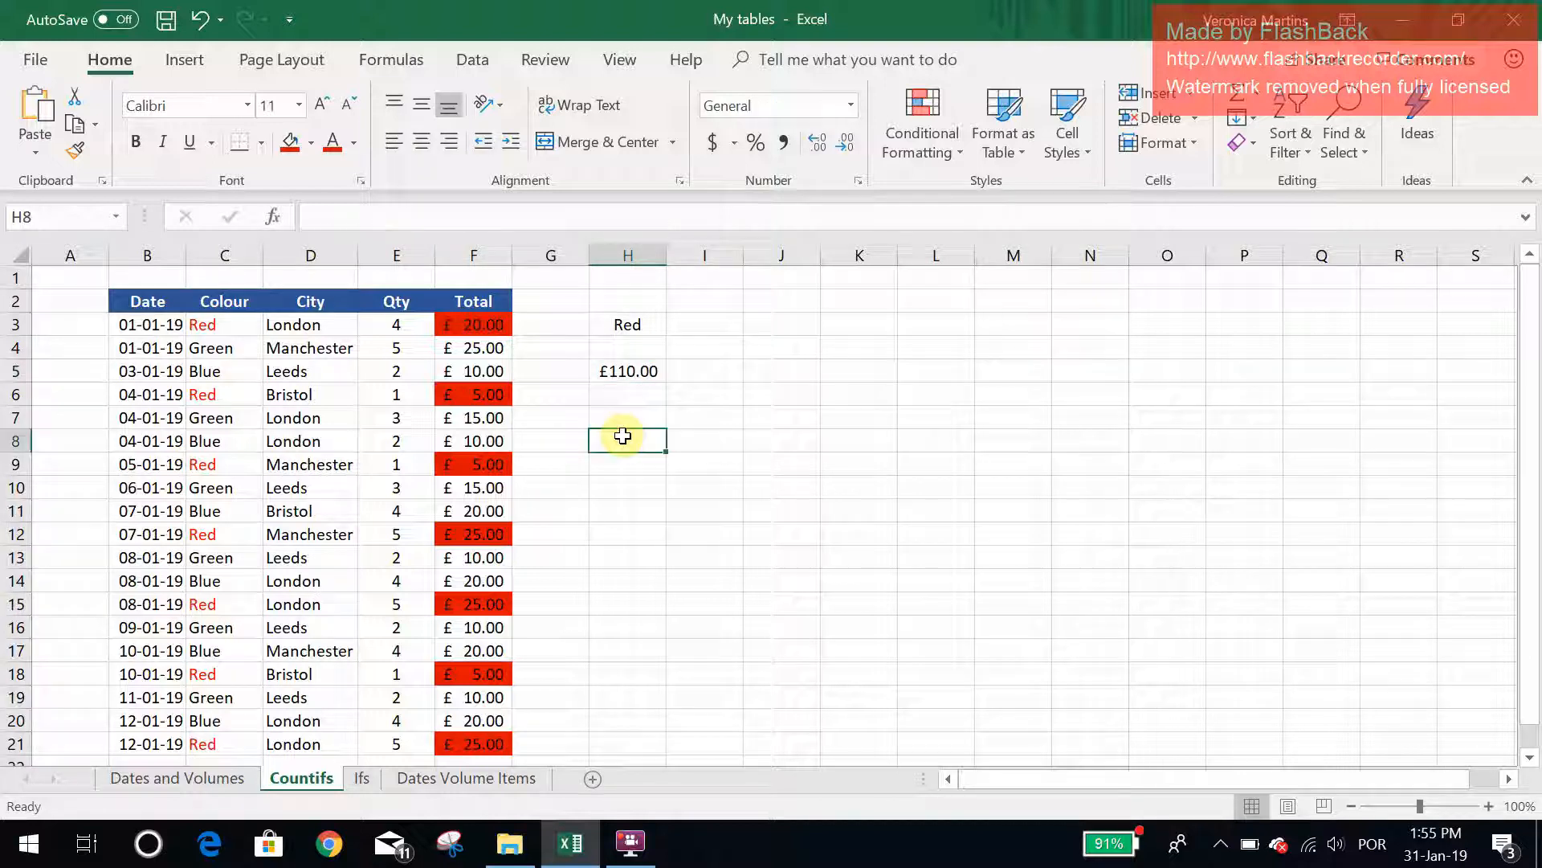
pyautogui.write('=')
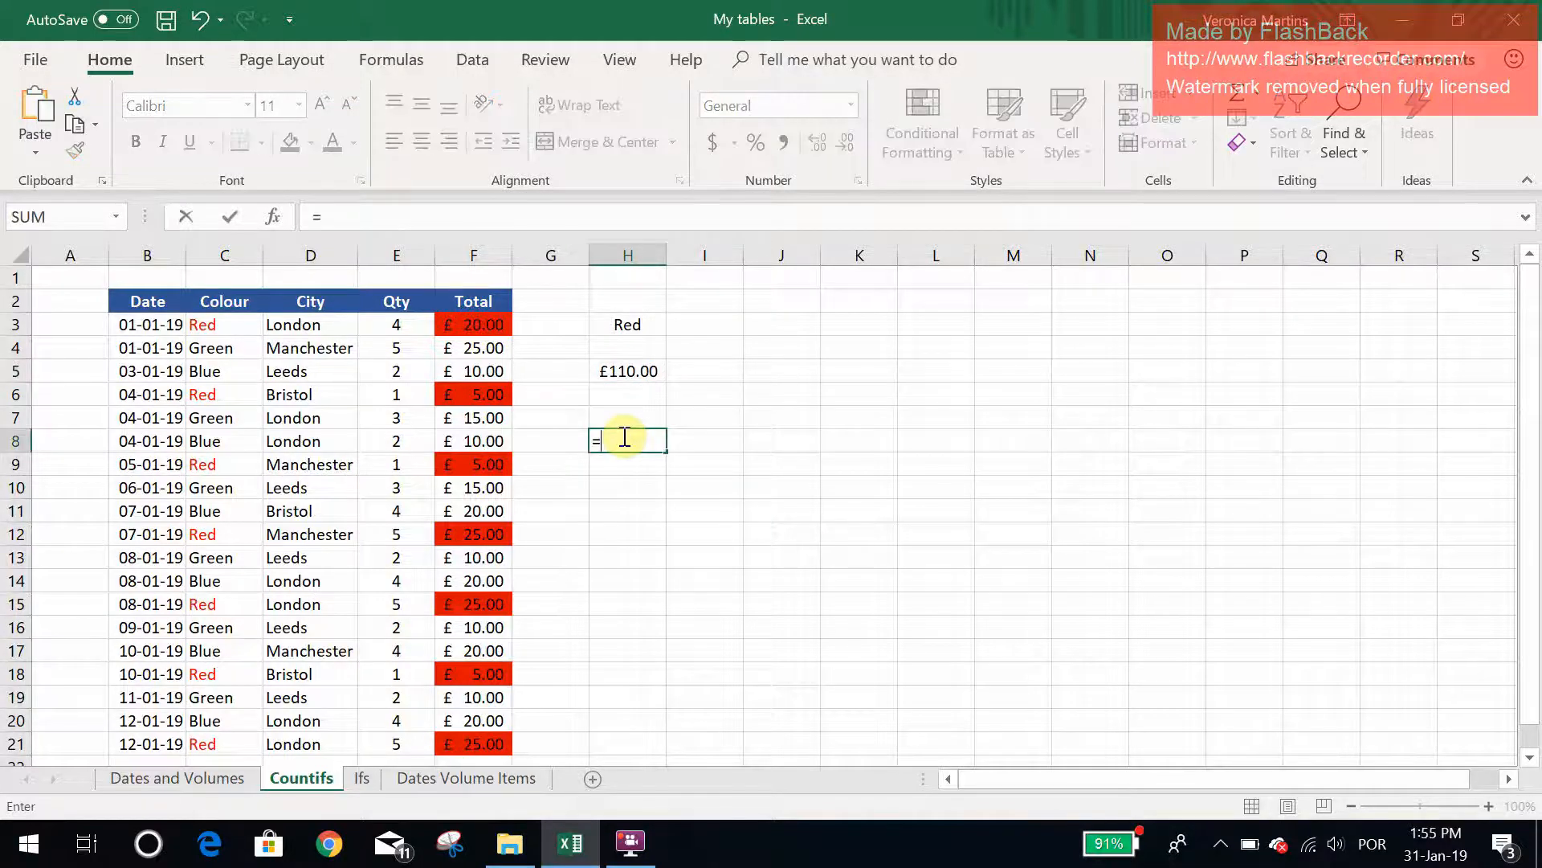
pyautogui.write('cou')
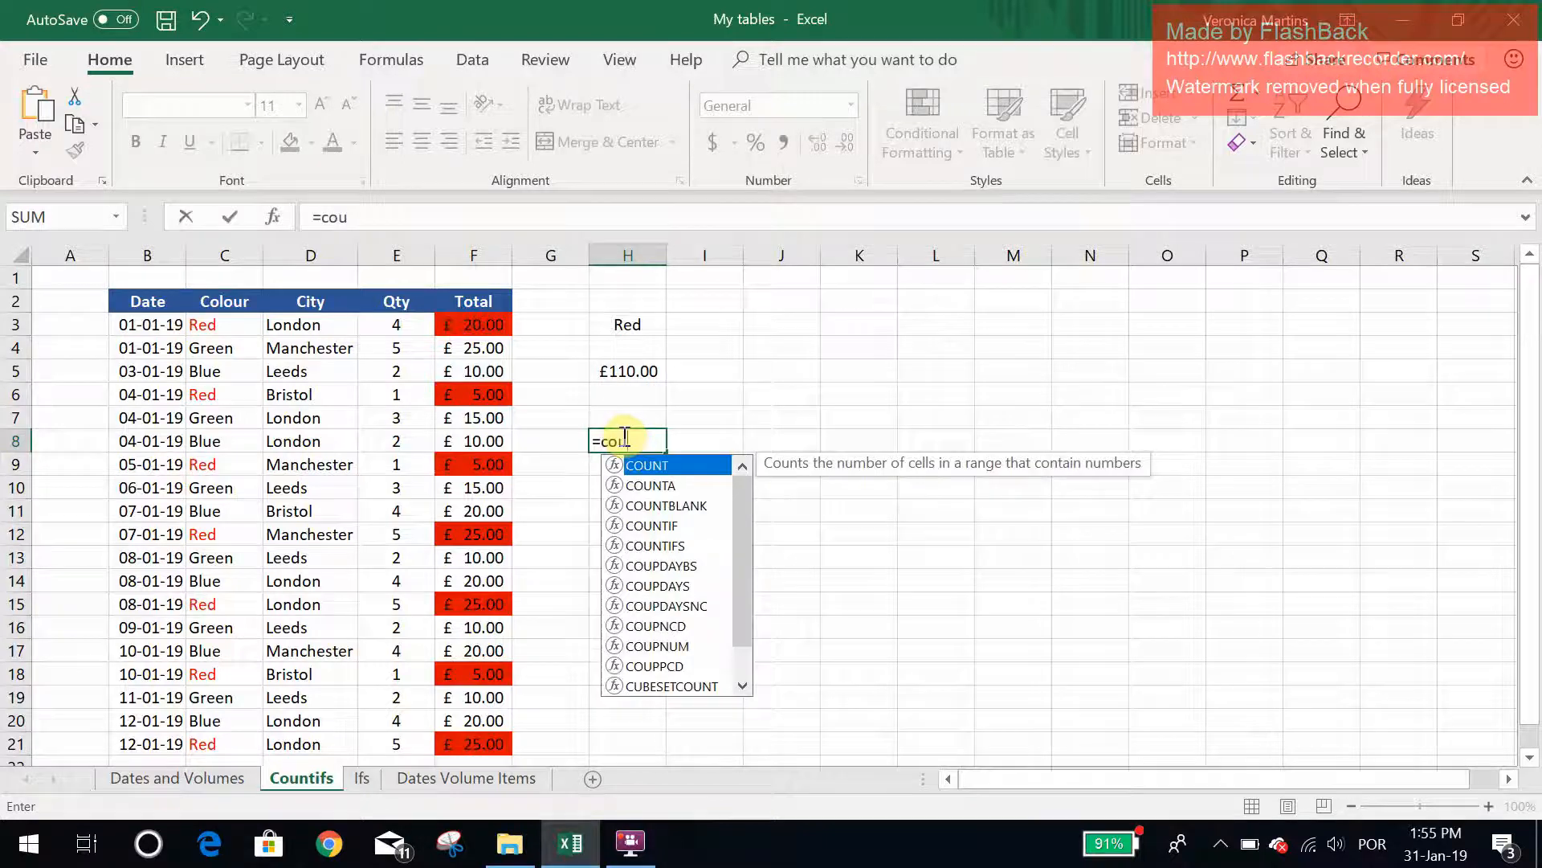
pyautogui.write('ntifs')
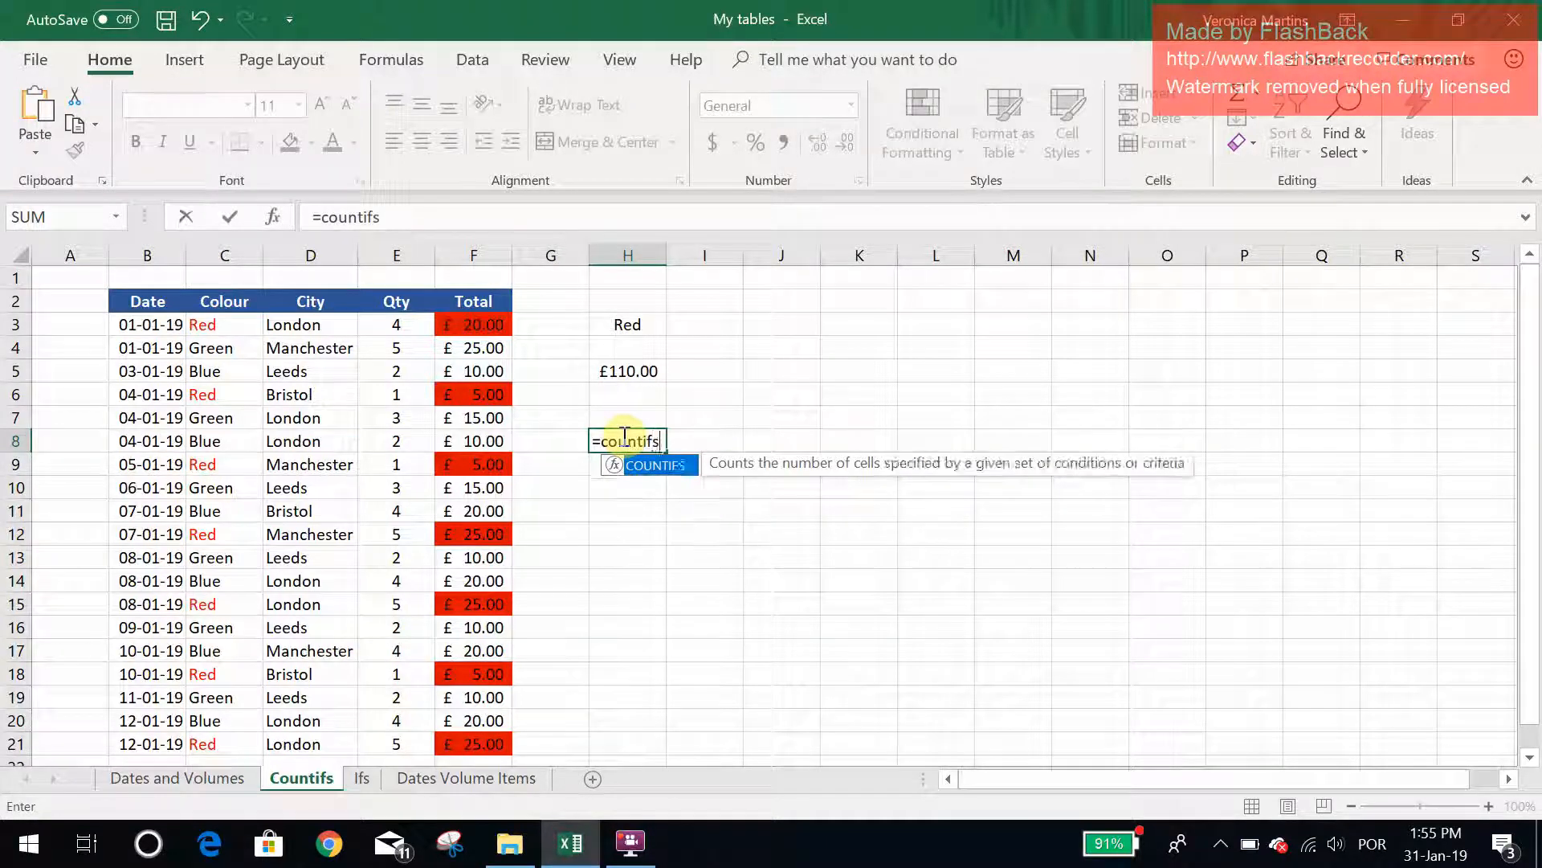
pyautogui.write('(')
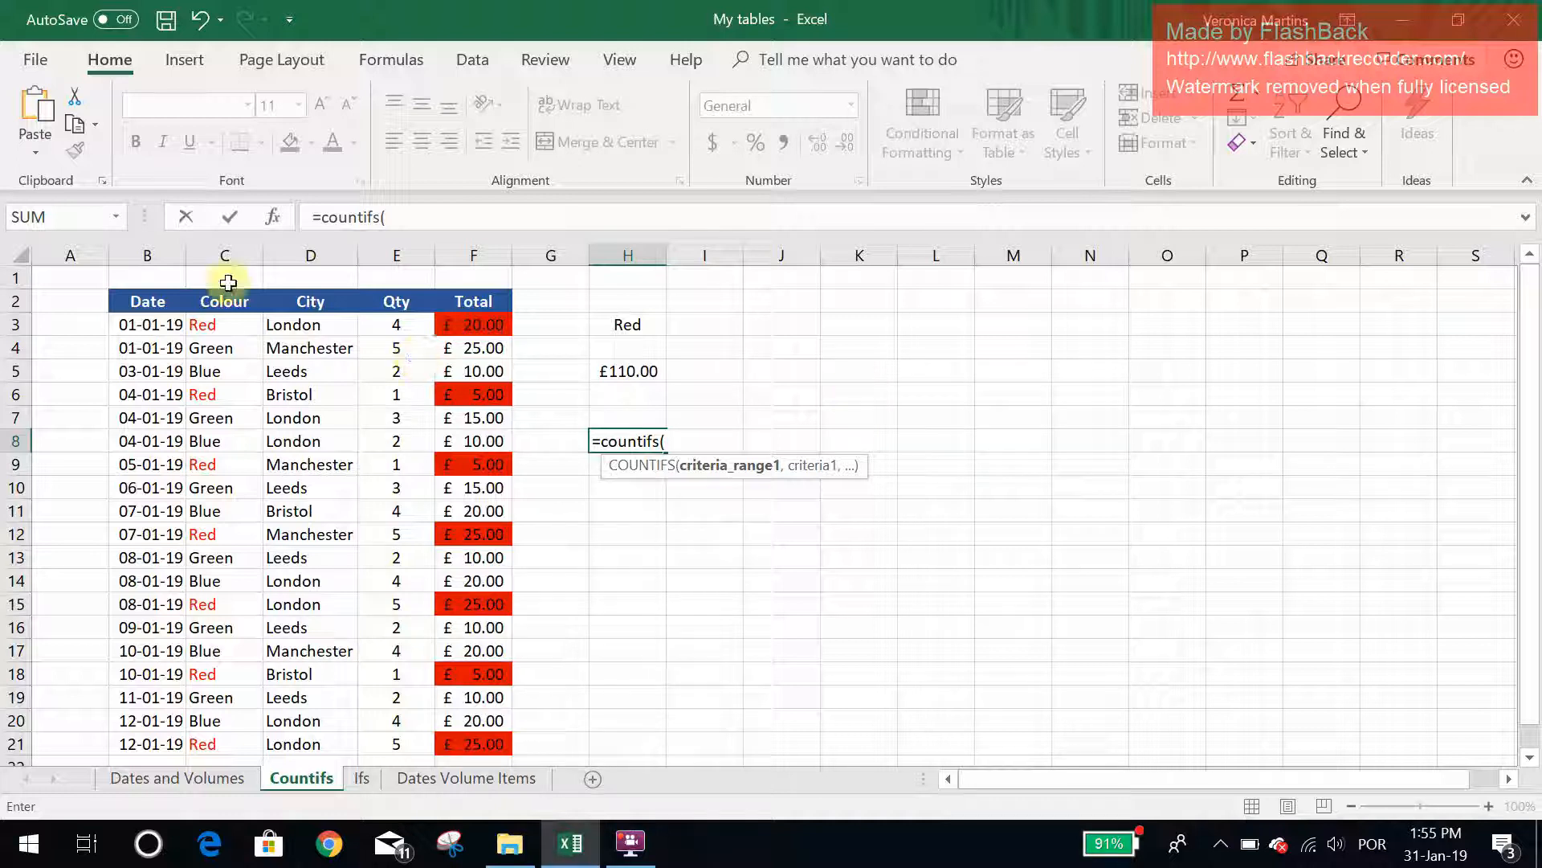
pyautogui.moveTo(215, 324); pyautogui.dragTo(265, 752)
pyautogui.write(',')
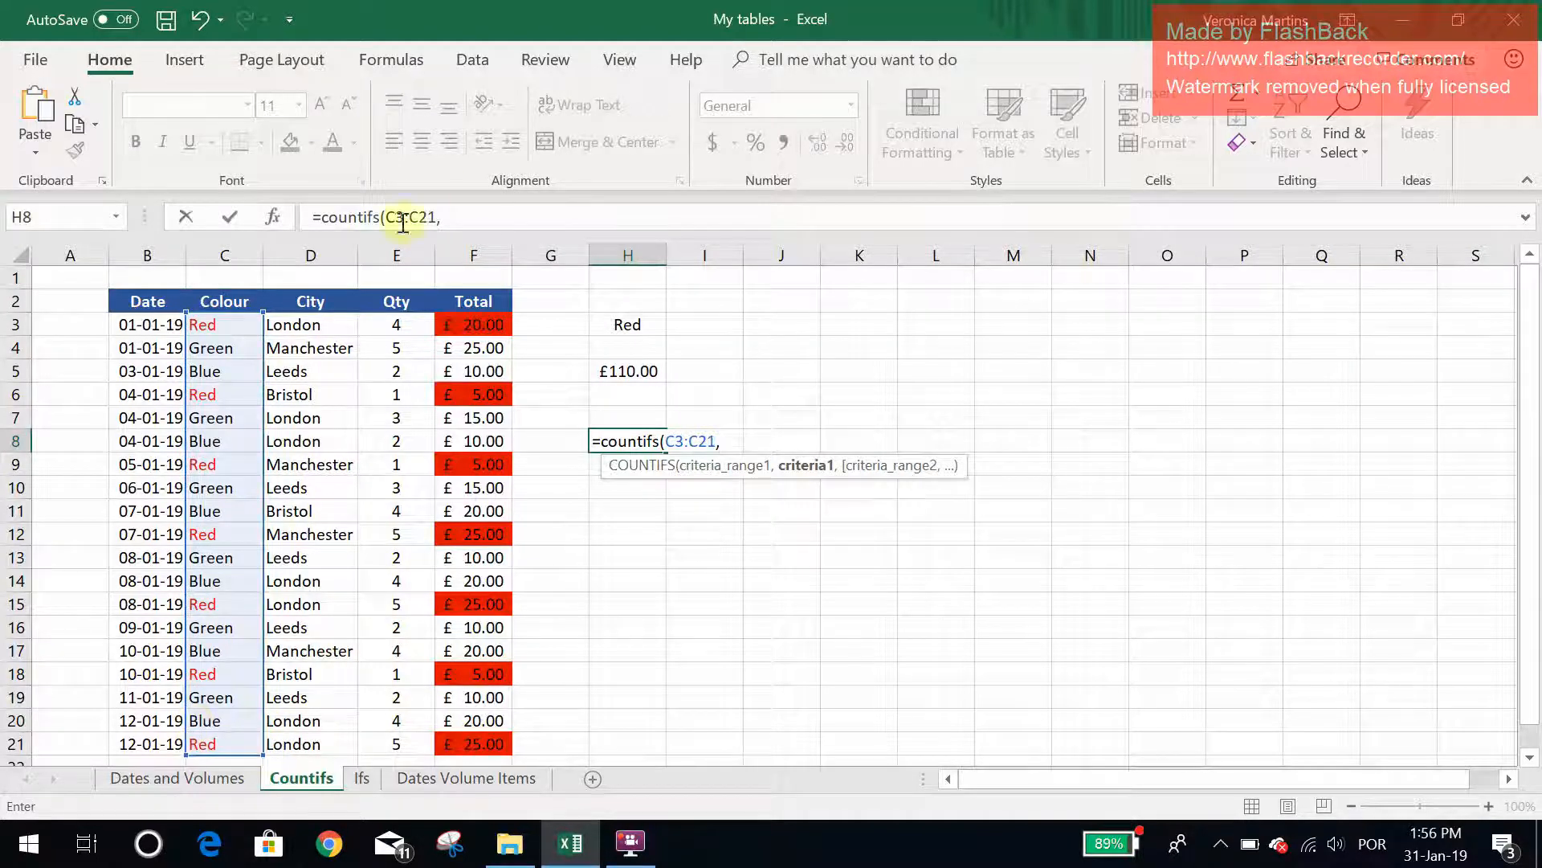
pyautogui.click(617, 324)
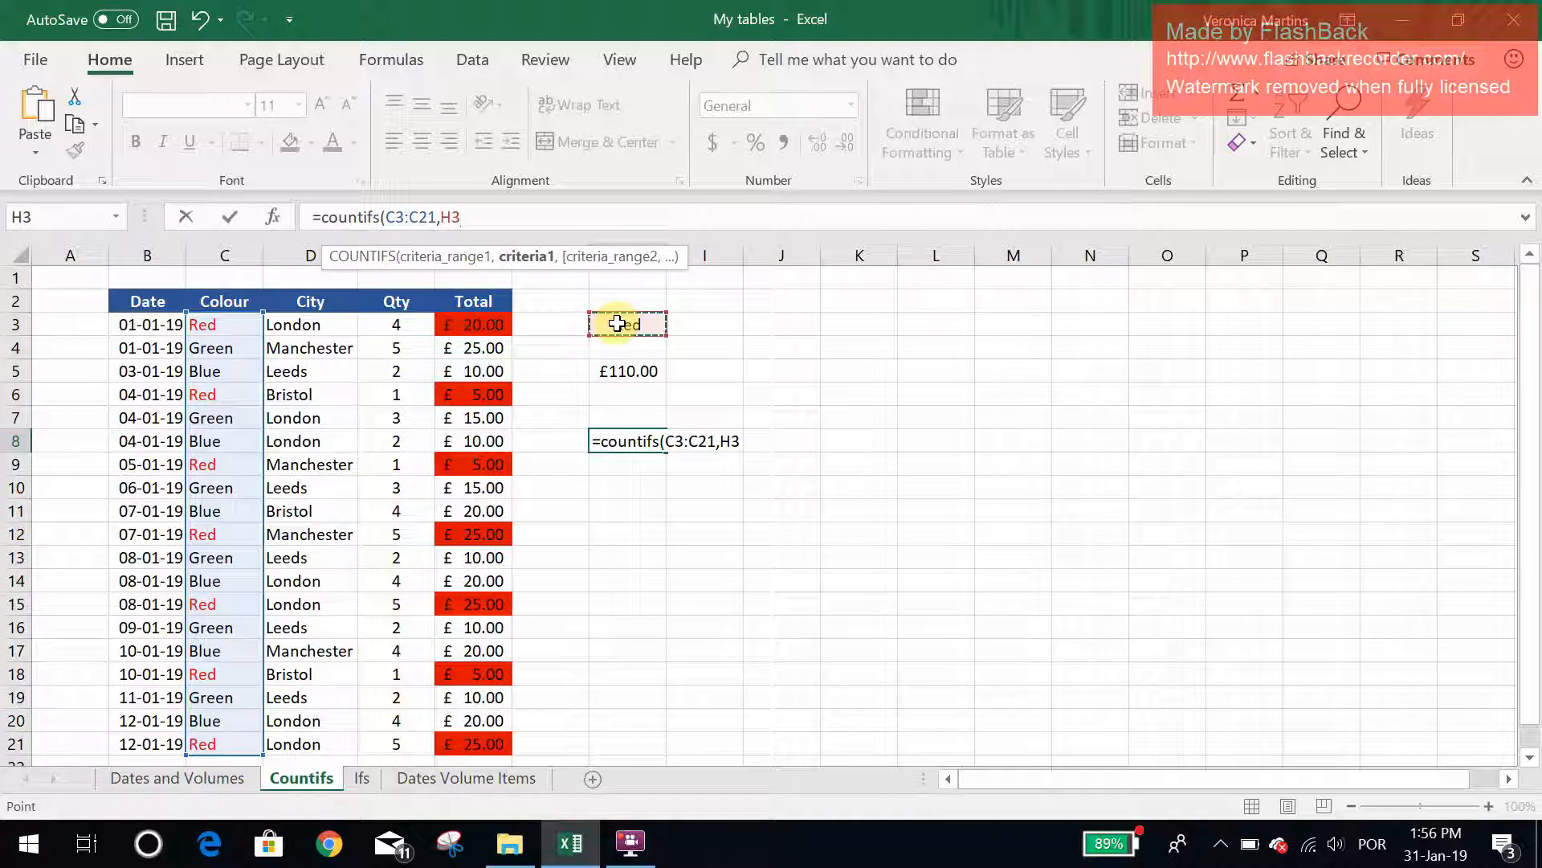
pyautogui.write(')')
pyautogui.press('Return')
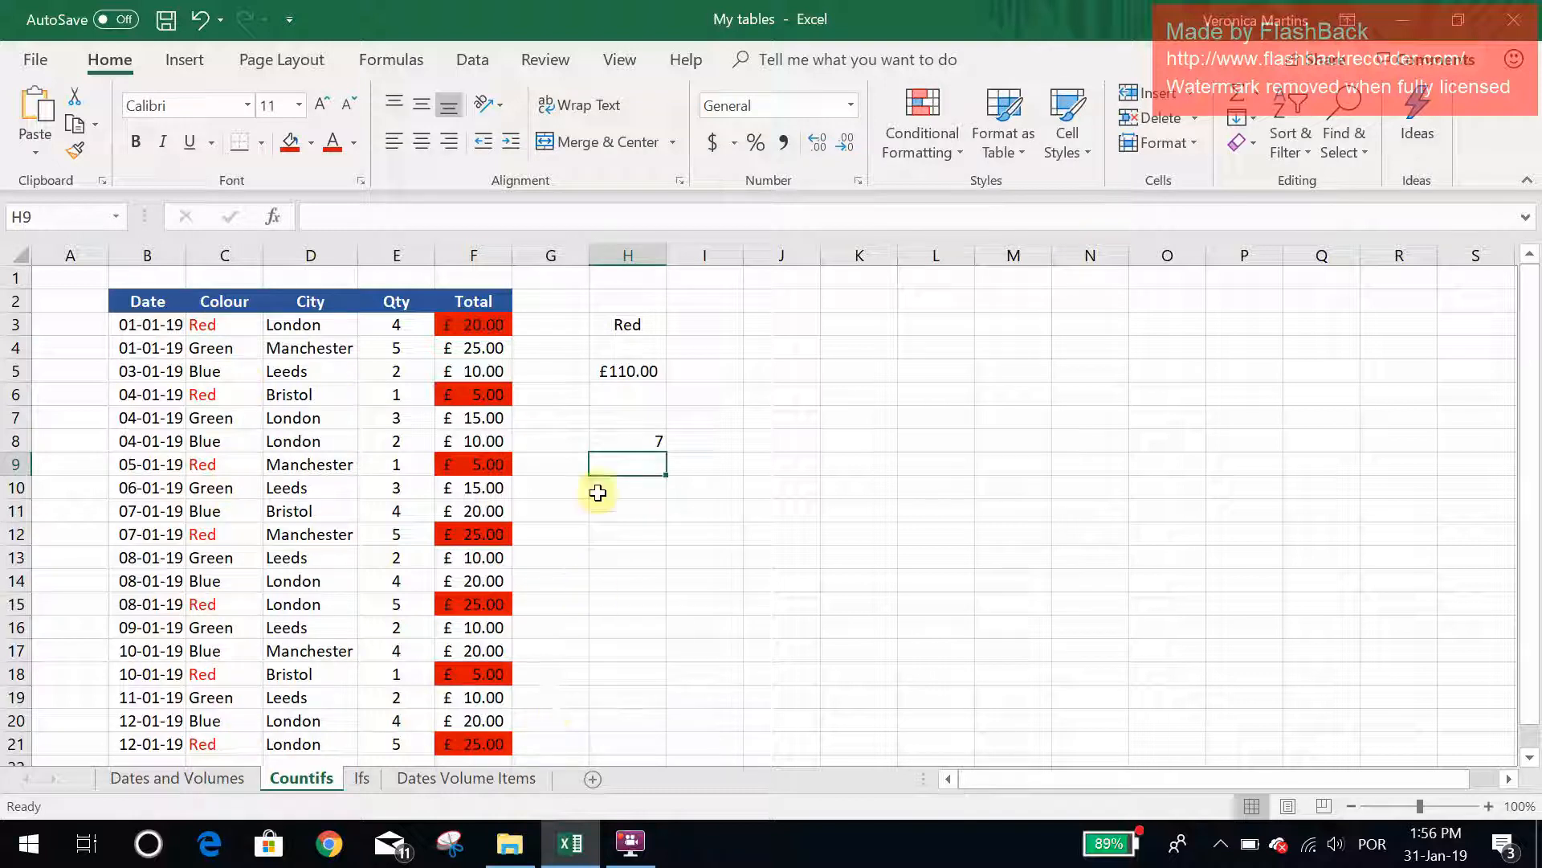
# Examine the COUNTIFS formula in H8 and the ranges referenced by the SUMIFS formula in H5.
pyautogui.click(635, 439)
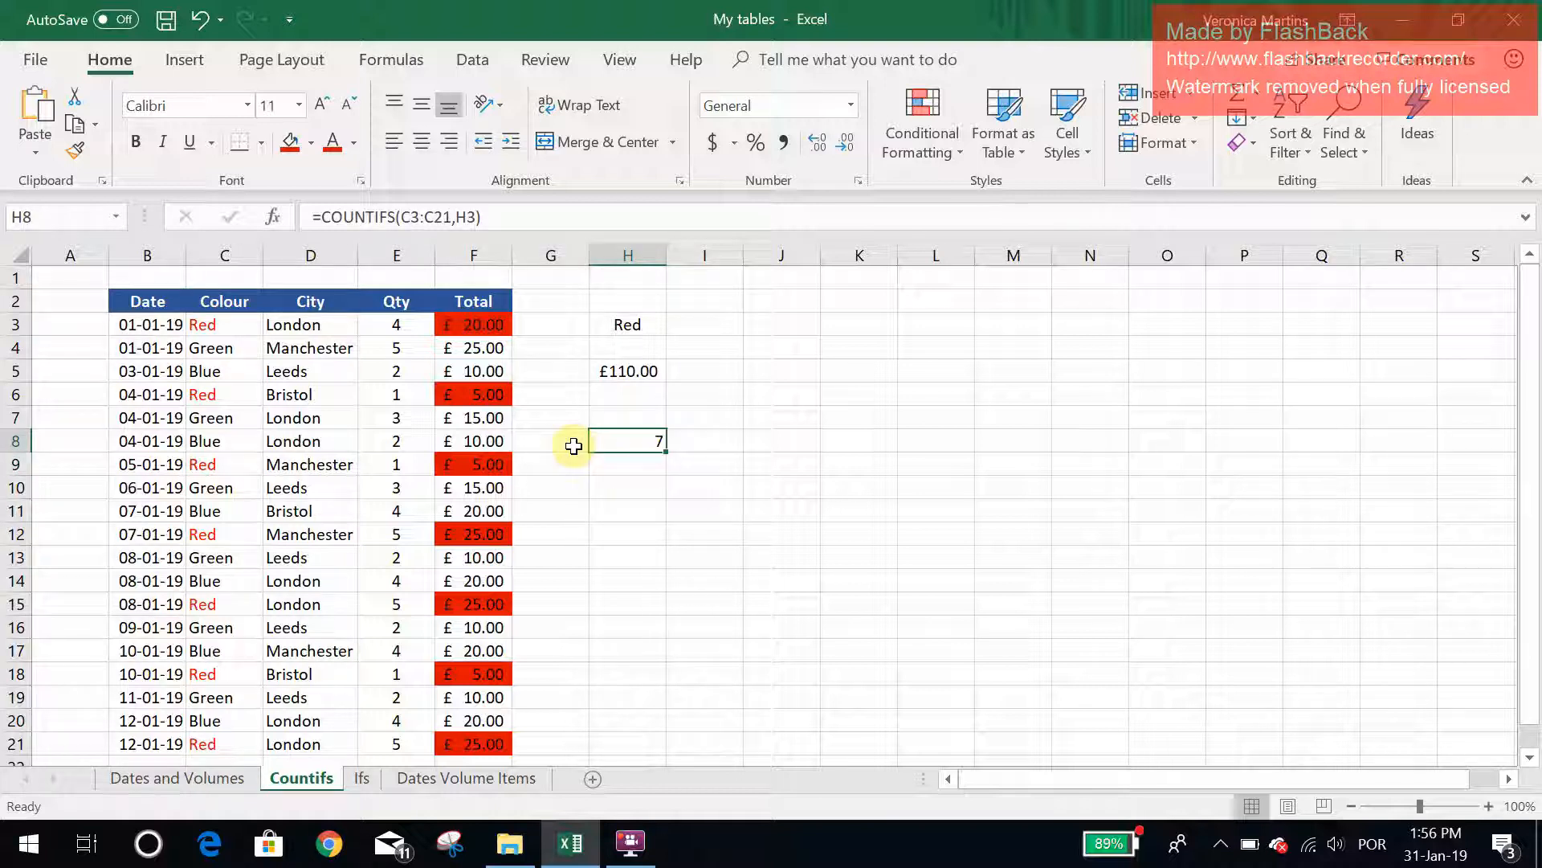
pyautogui.click(641, 367)
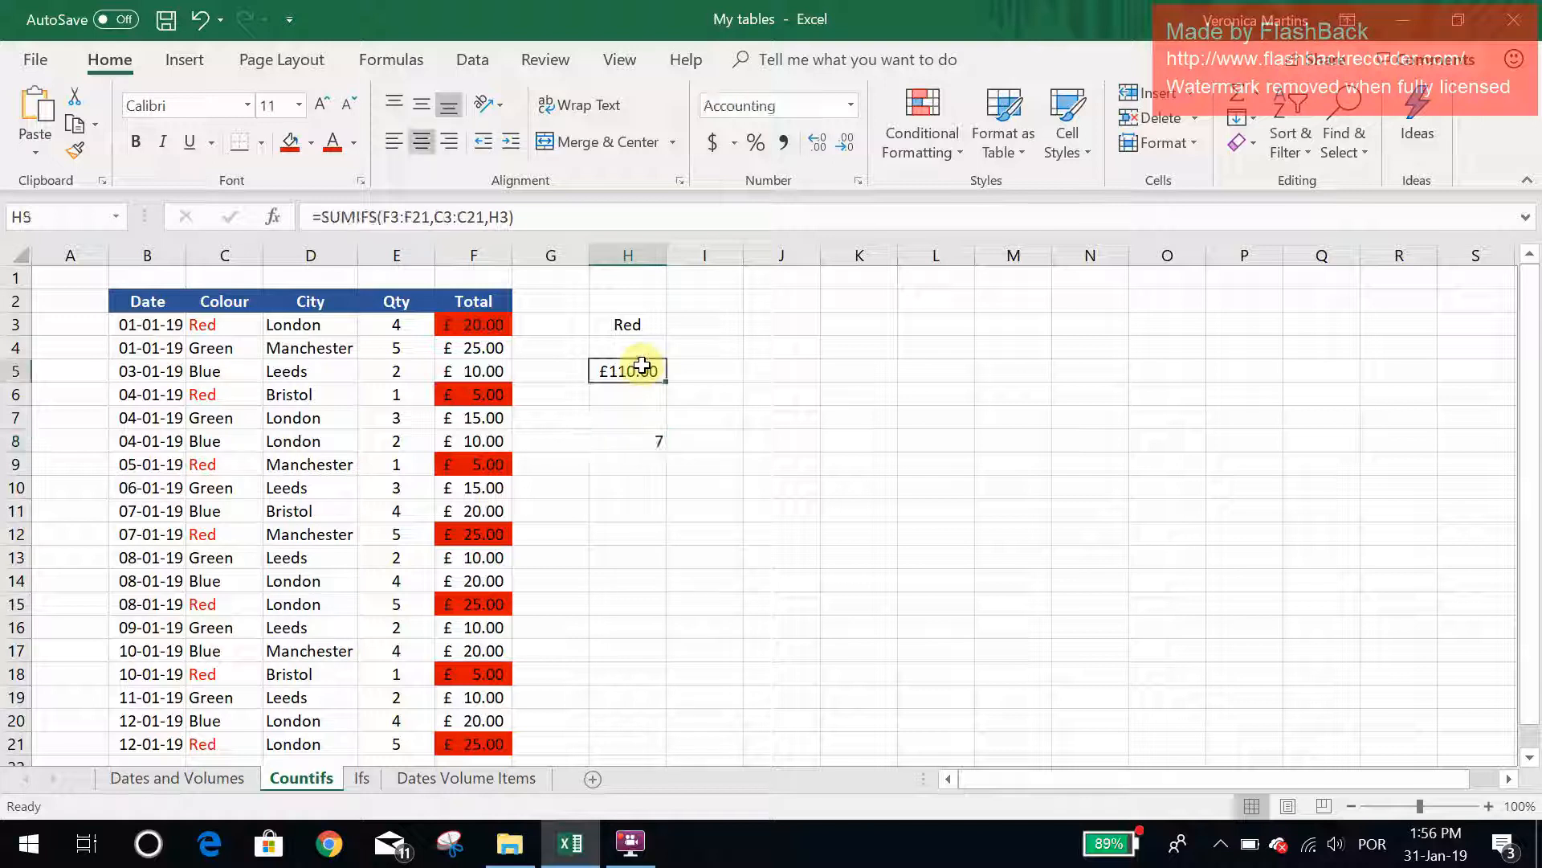
pyautogui.click(428, 218)
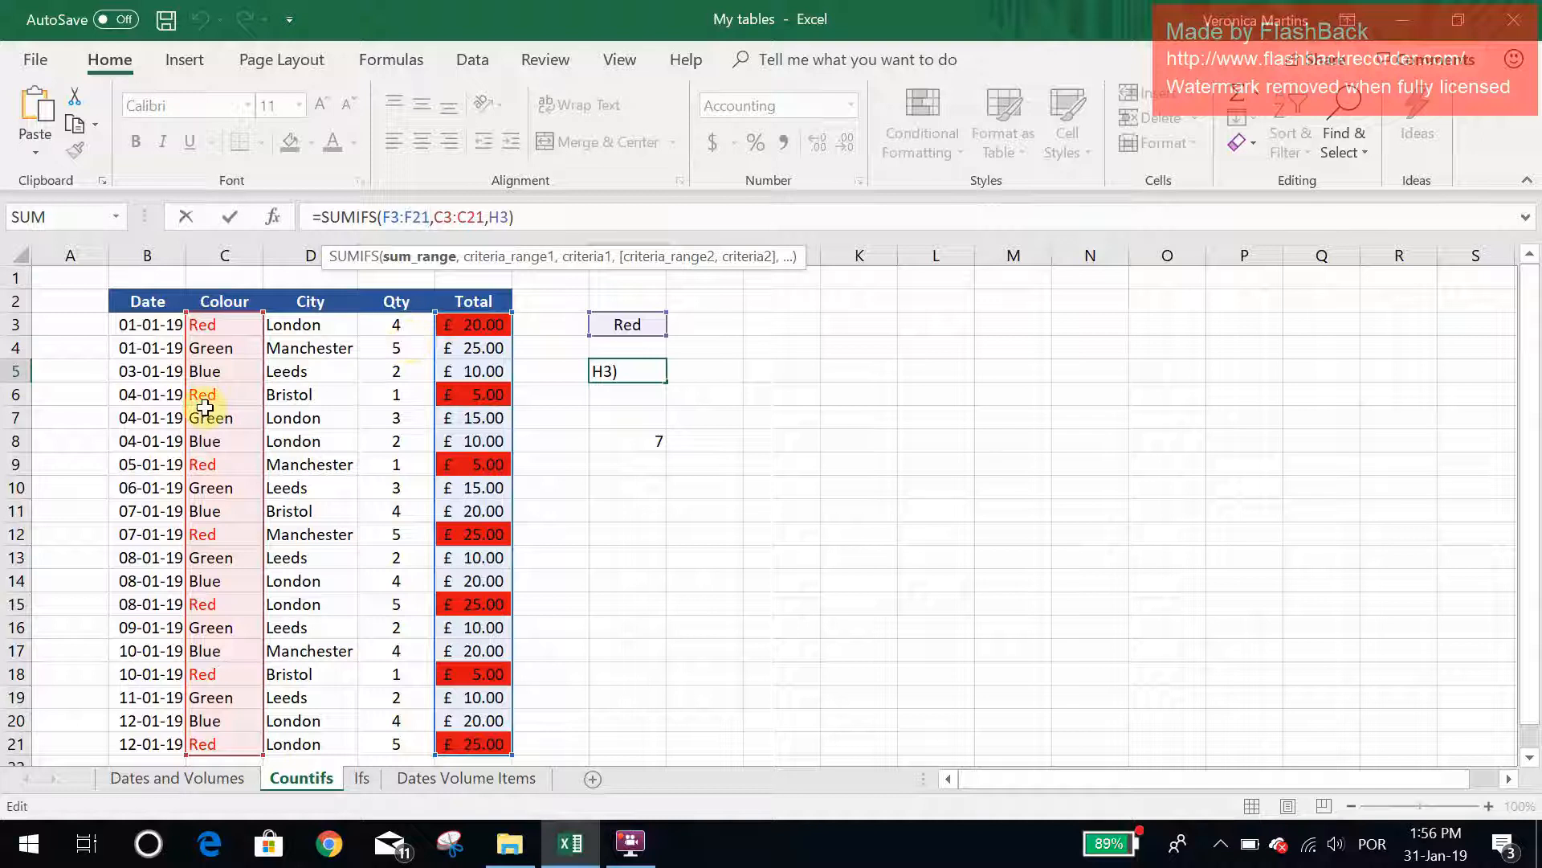
pyautogui.hotkey('ctrl', 'Return')
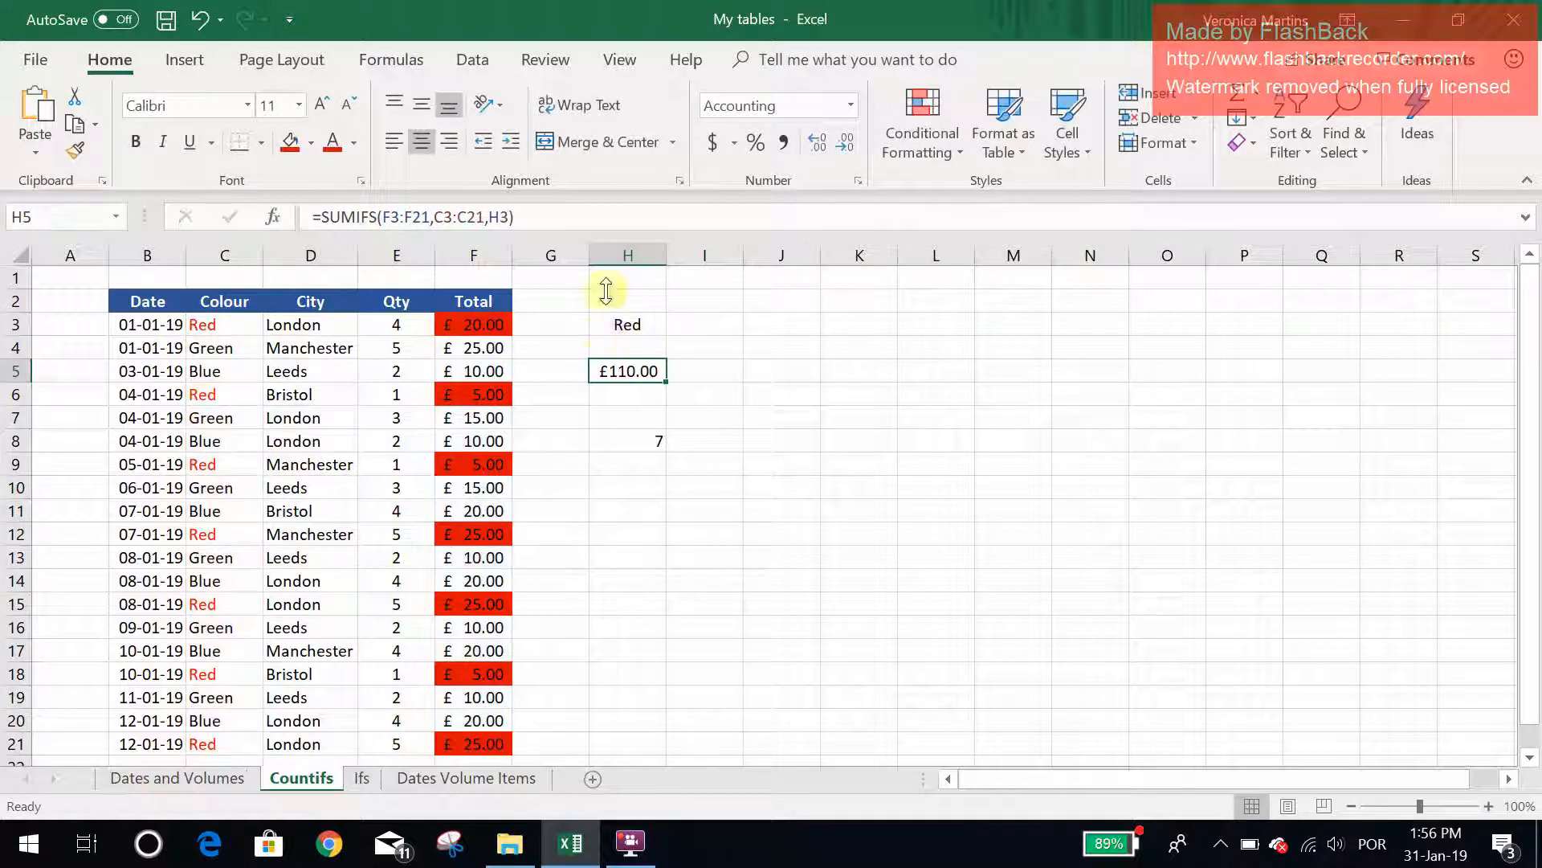
pyautogui.click(508, 218)
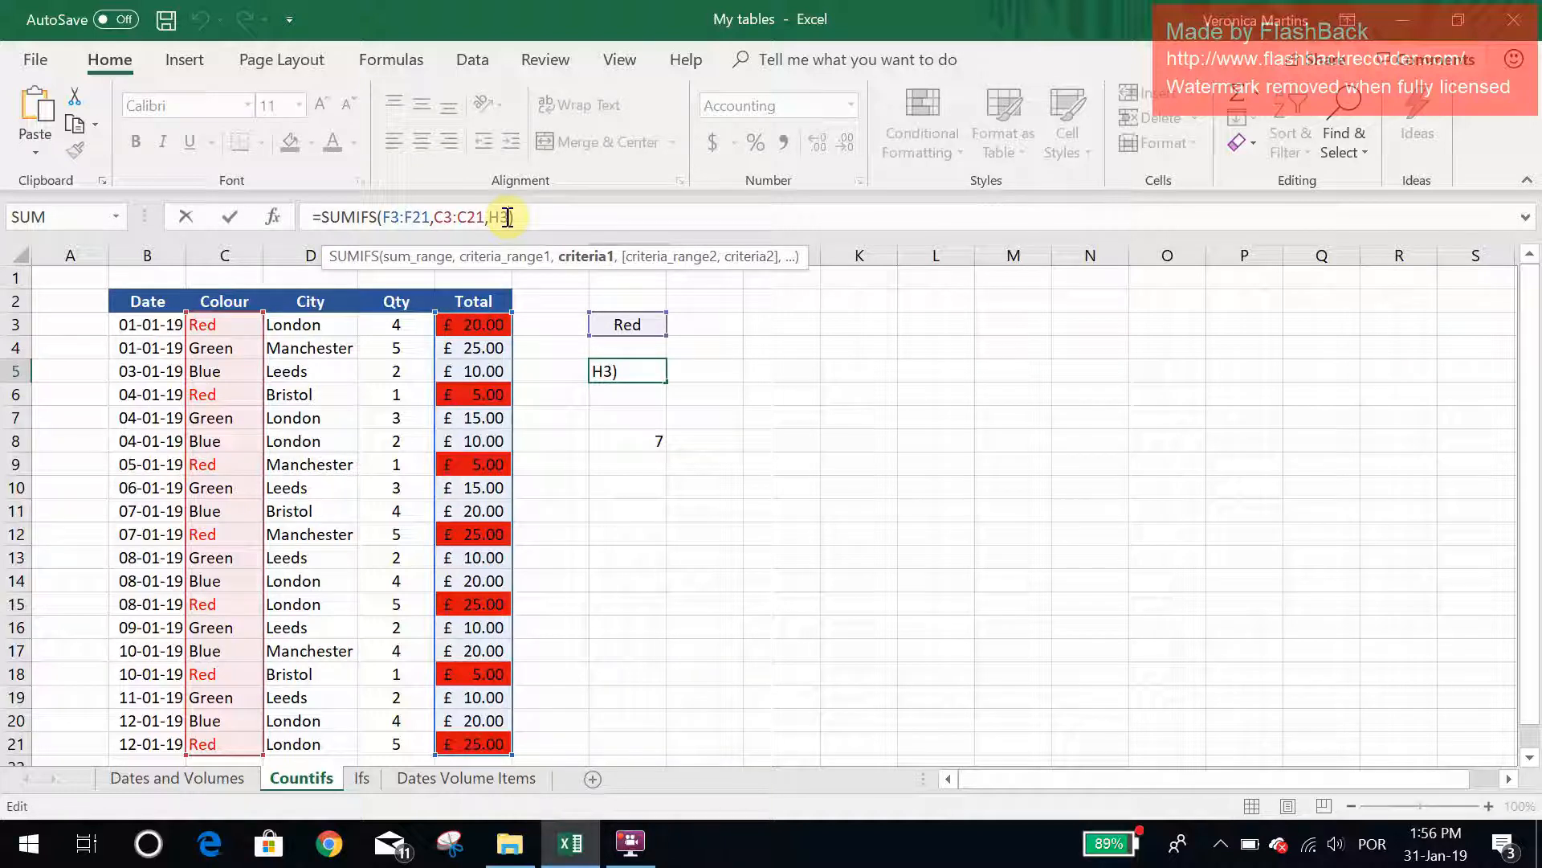
pyautogui.write(',')
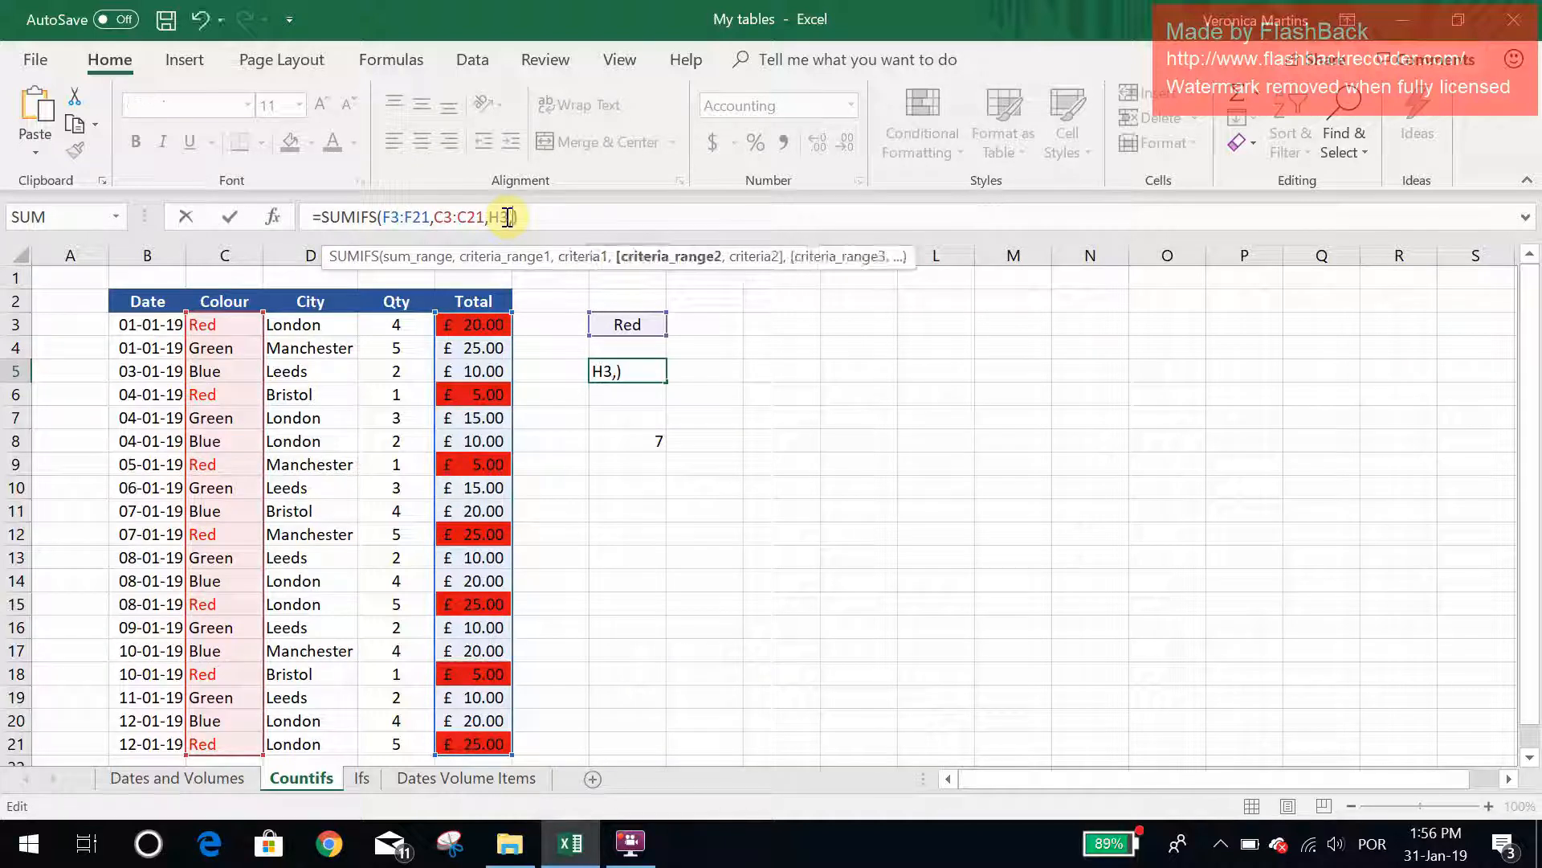
pyautogui.press('BackSpace')
pyautogui.hotkey('ctrl', 'Return')
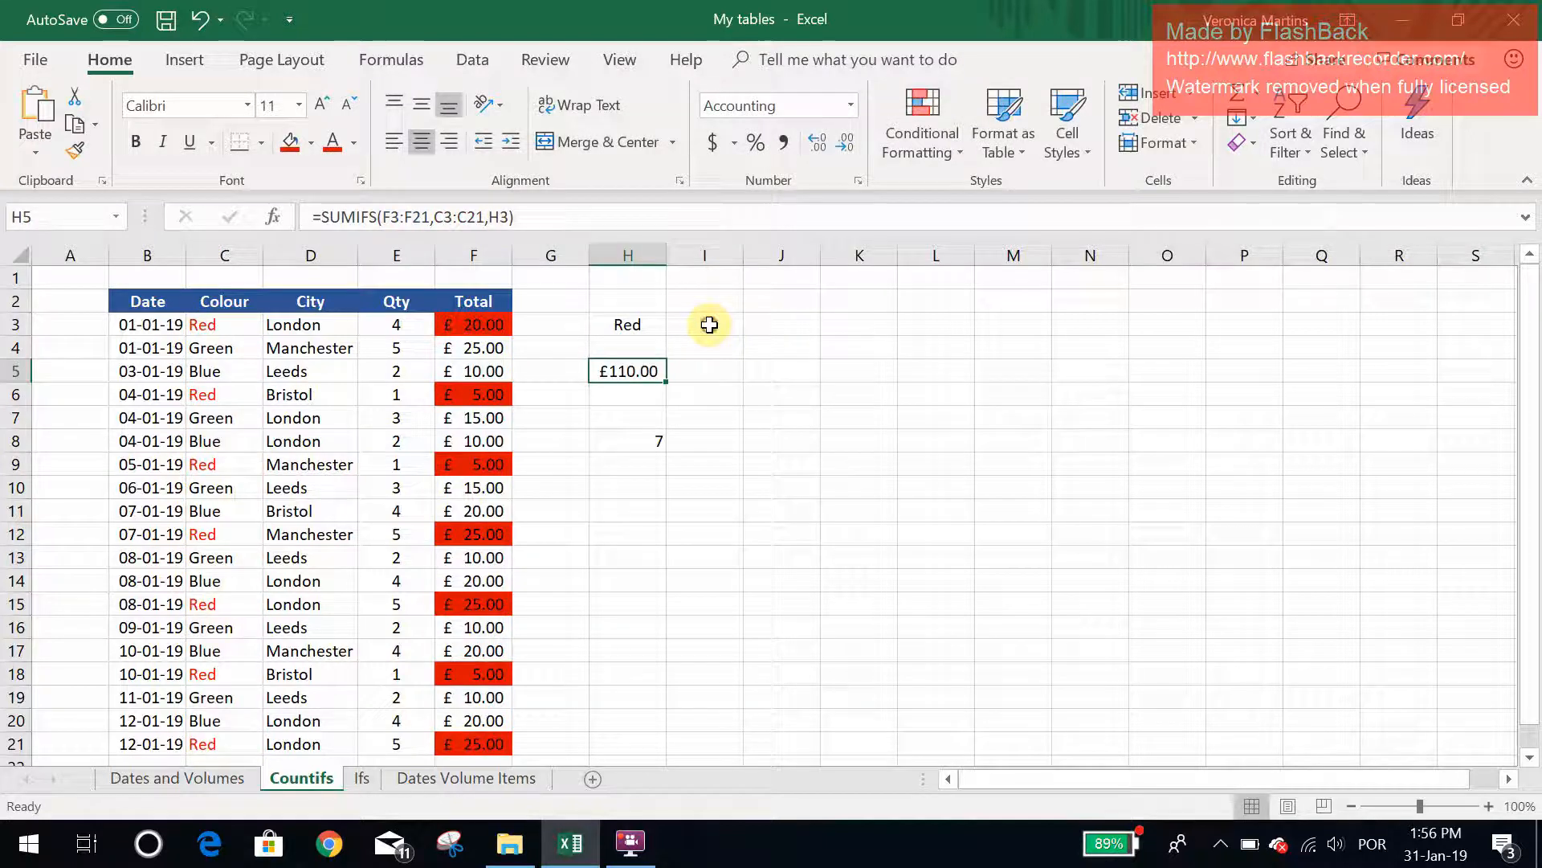
# Enter London in cell I3 as the city criterion beside the colour Red.
pyautogui.click(709, 325)
pyautogui.write('London')
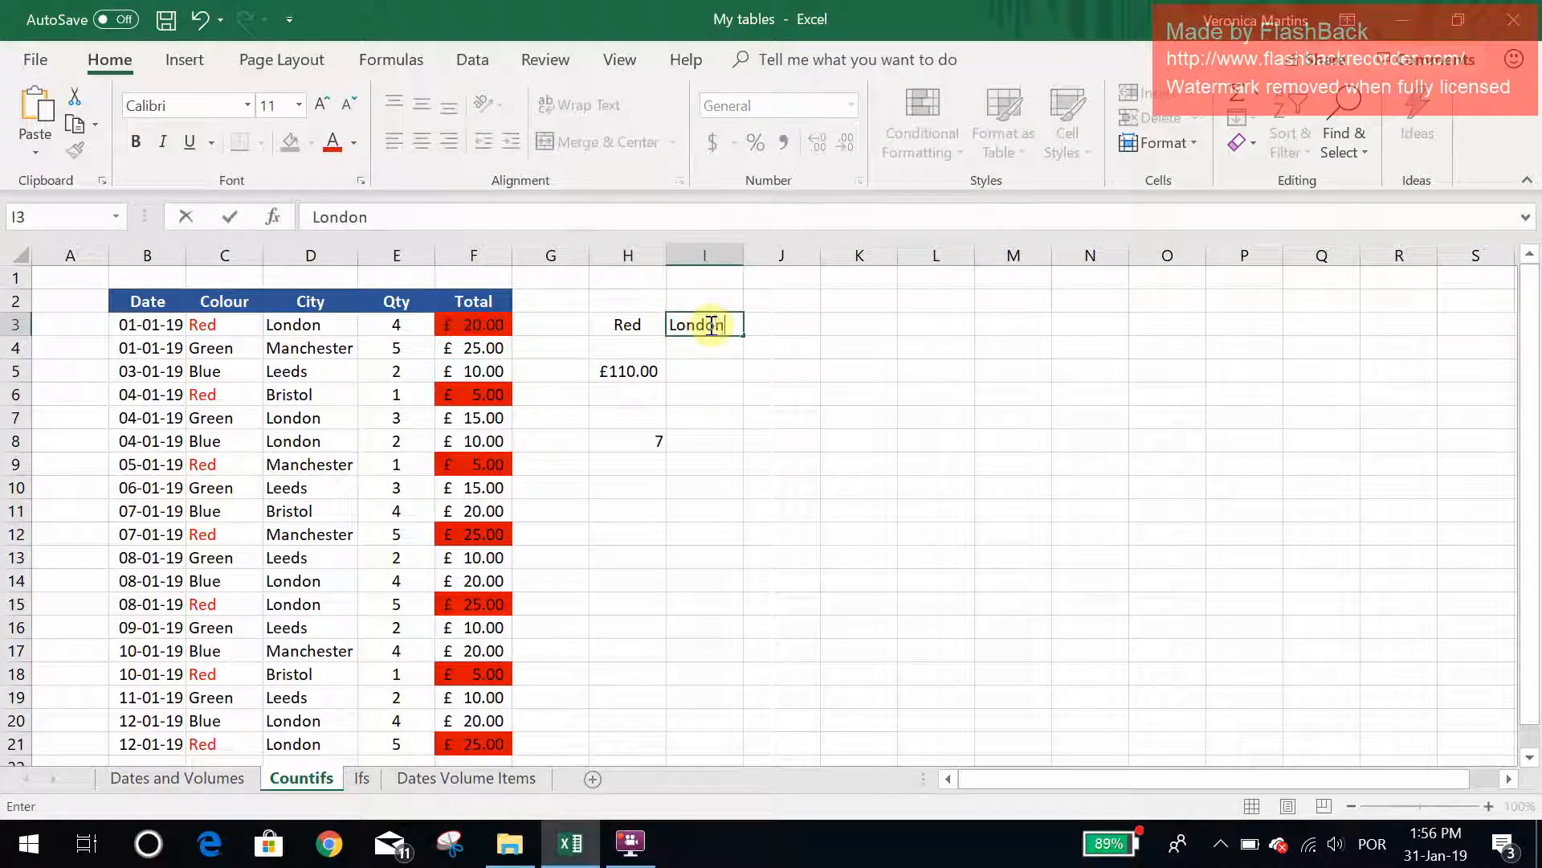
pyautogui.click(716, 389)
# Extend the SUMIFS formula in H5 with the city criterion so it reads =SUMIFS(F3:F21,C3:C21,H3,D3:D21,I3).
pyautogui.click(642, 371)
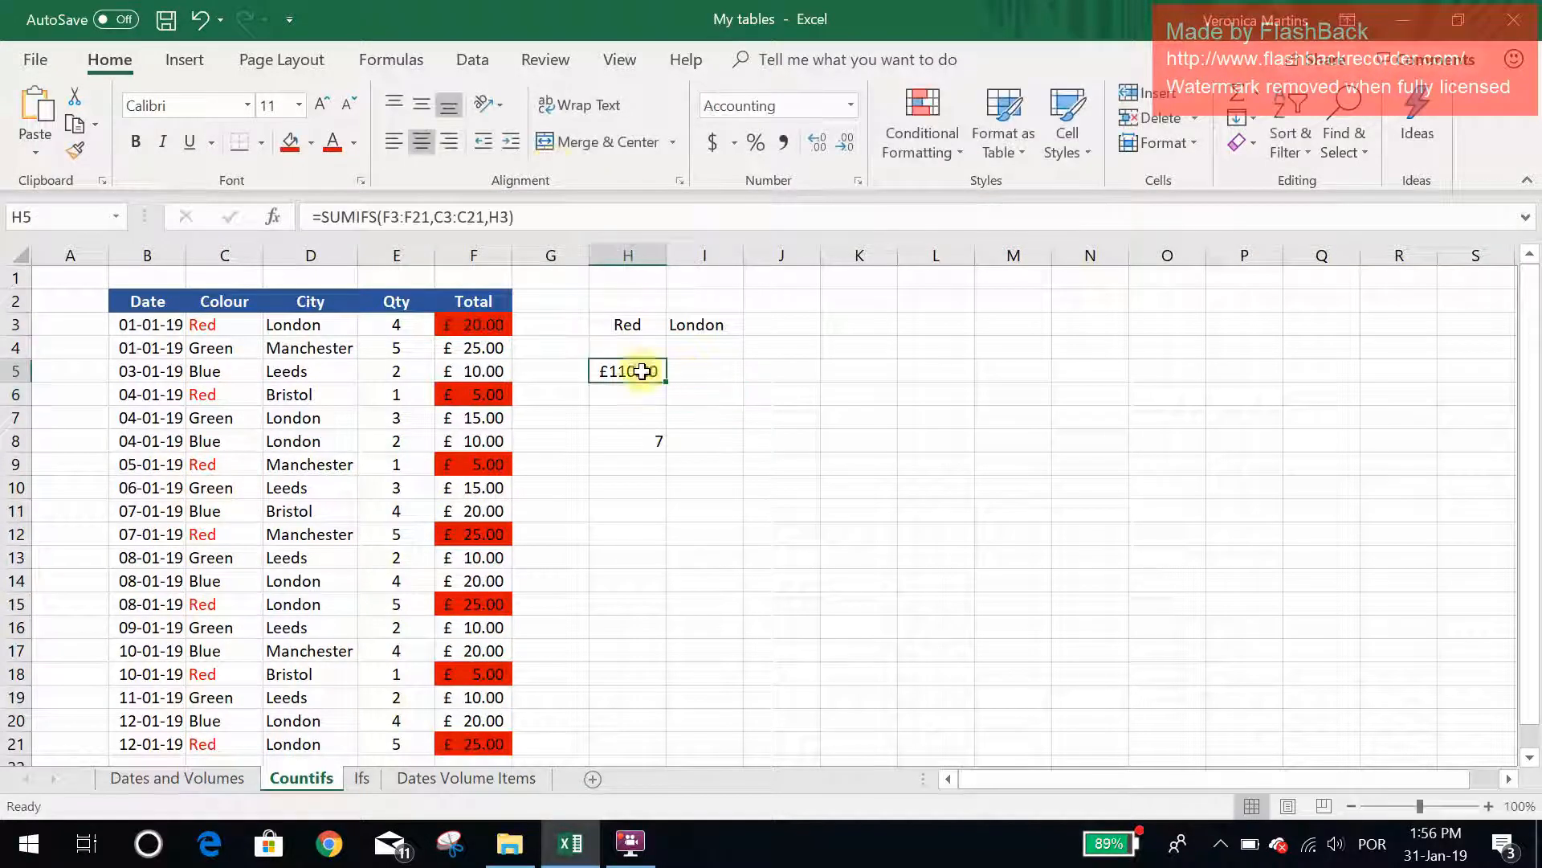
pyautogui.click(510, 218)
pyautogui.write(',')
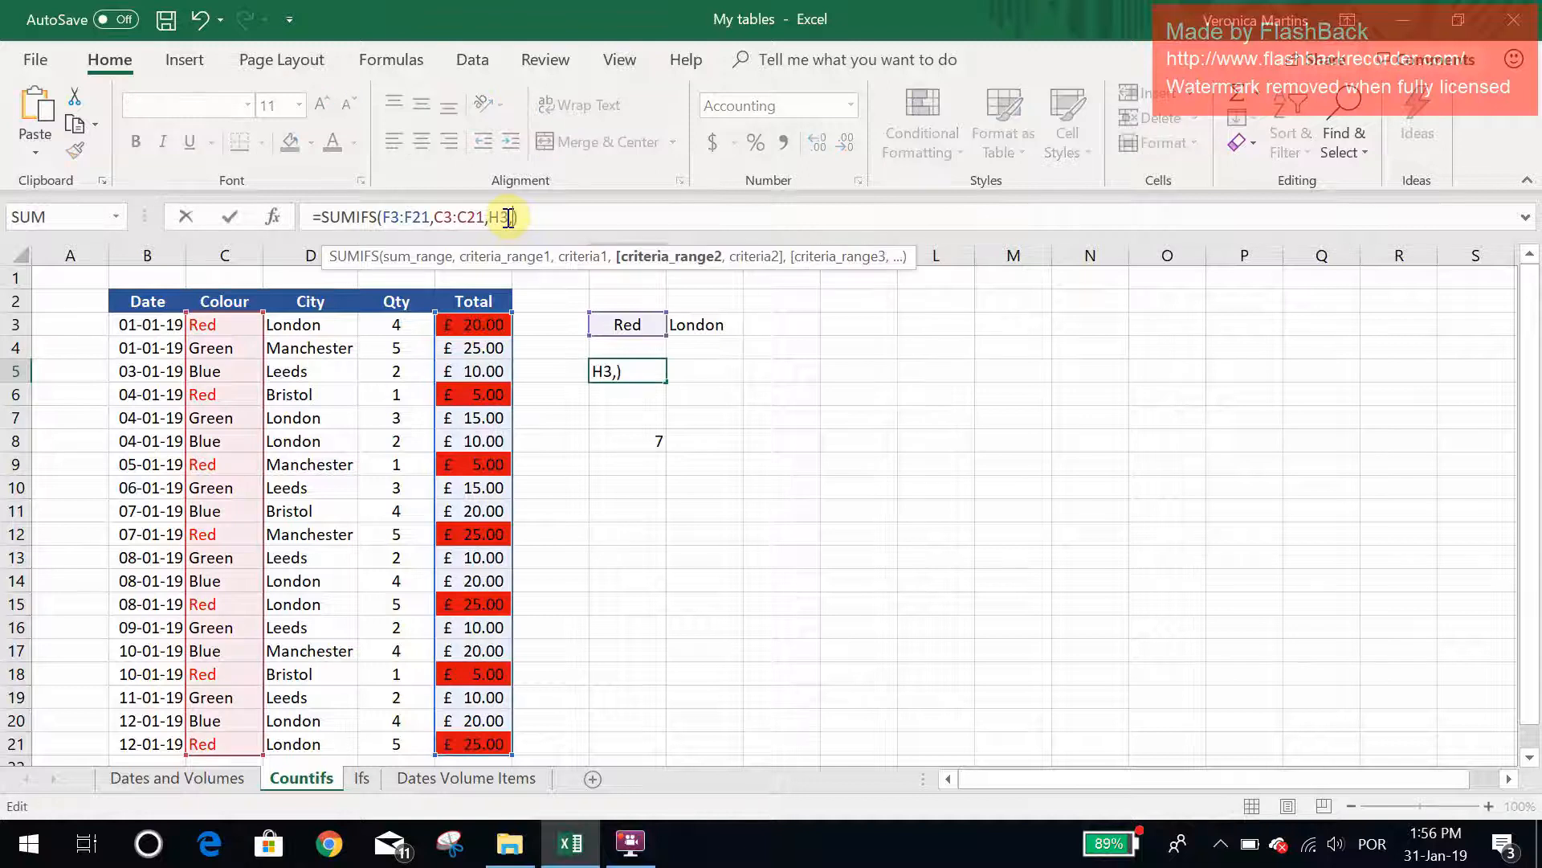
pyautogui.moveTo(326, 325); pyautogui.dragTo(333, 738)
pyautogui.write(',')
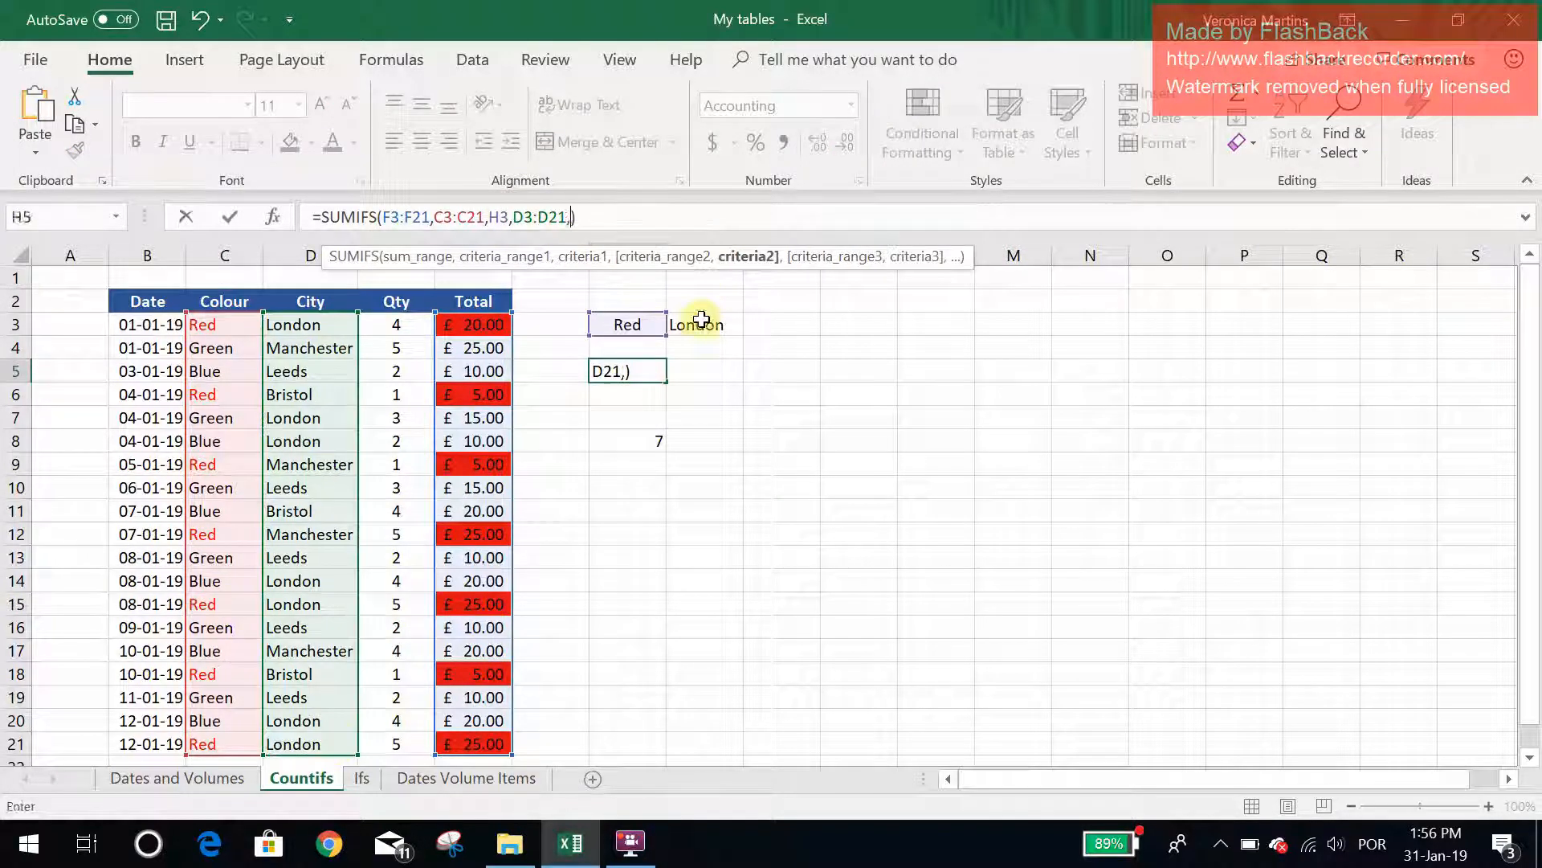
pyautogui.click(702, 323)
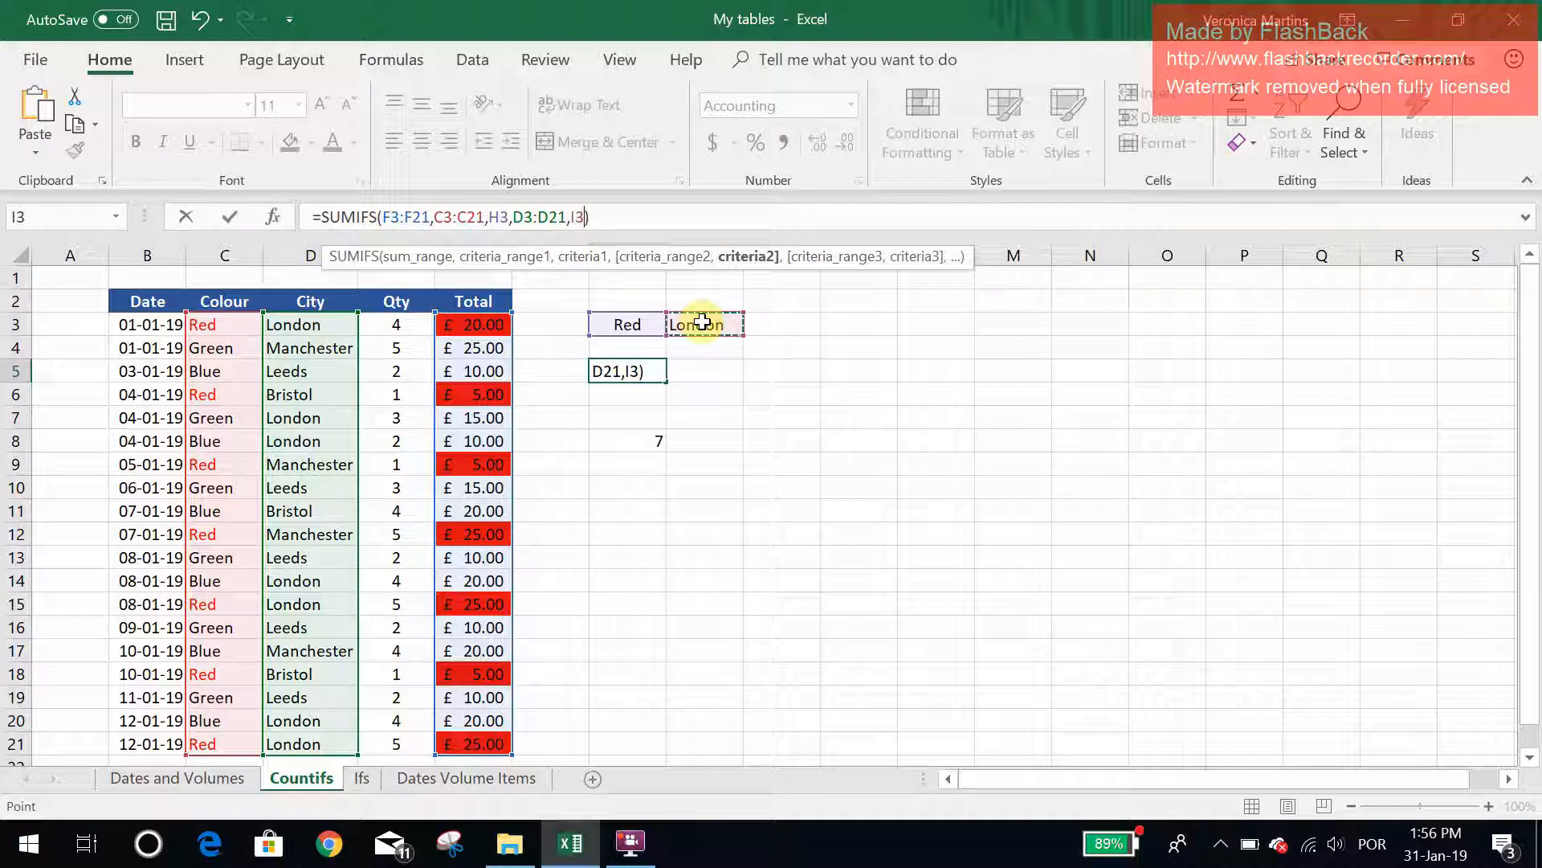
pyautogui.press('Return')
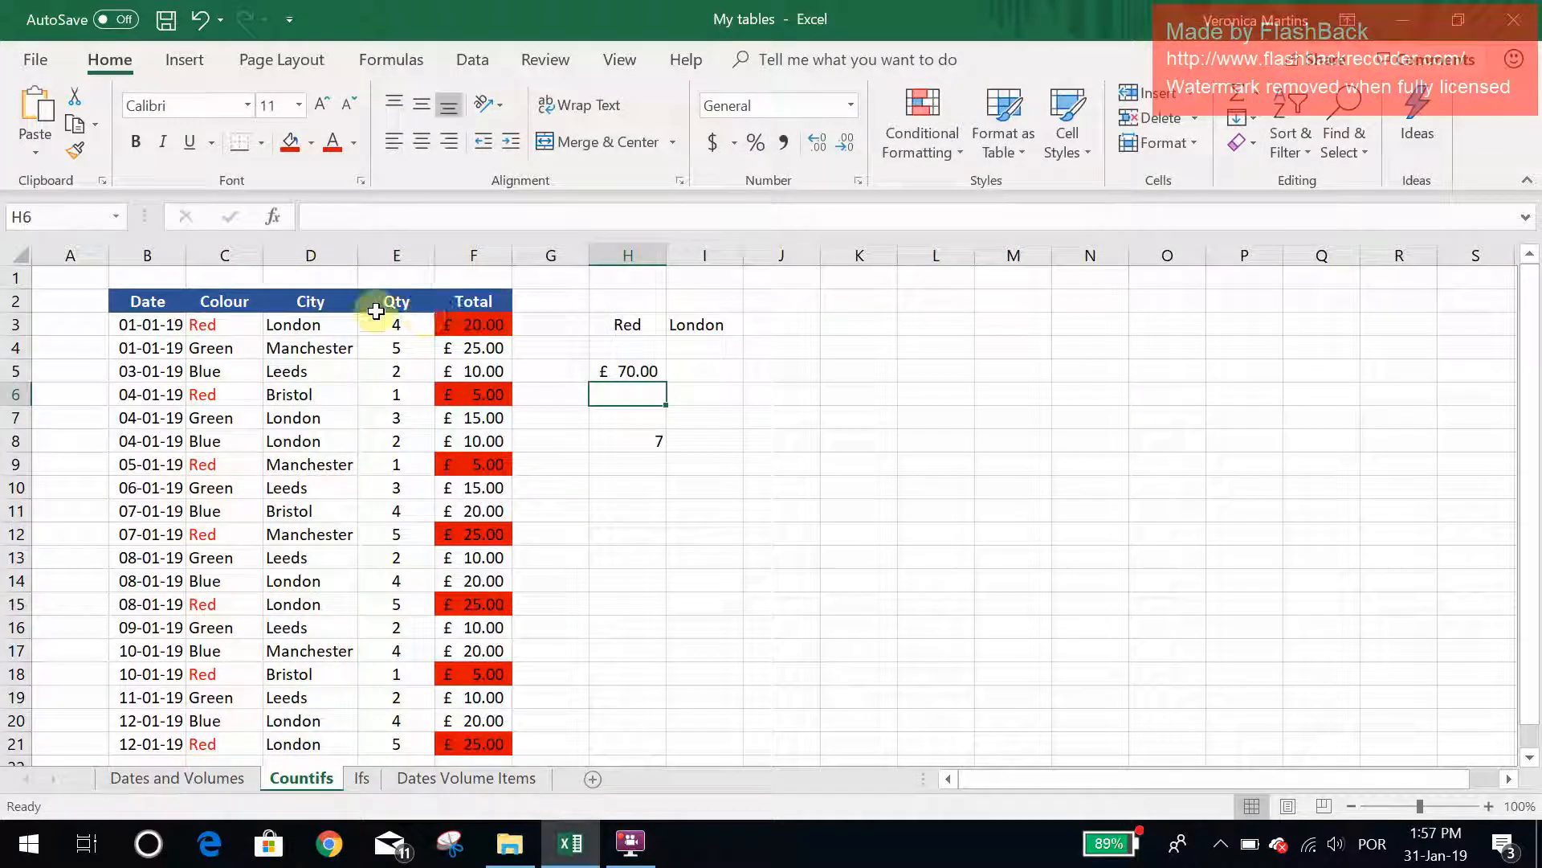
# Fill the London cells of the Red rows in the City column with red: D3, D15 and D21.
pyautogui.click(289, 324)
pyautogui.click(290, 143)
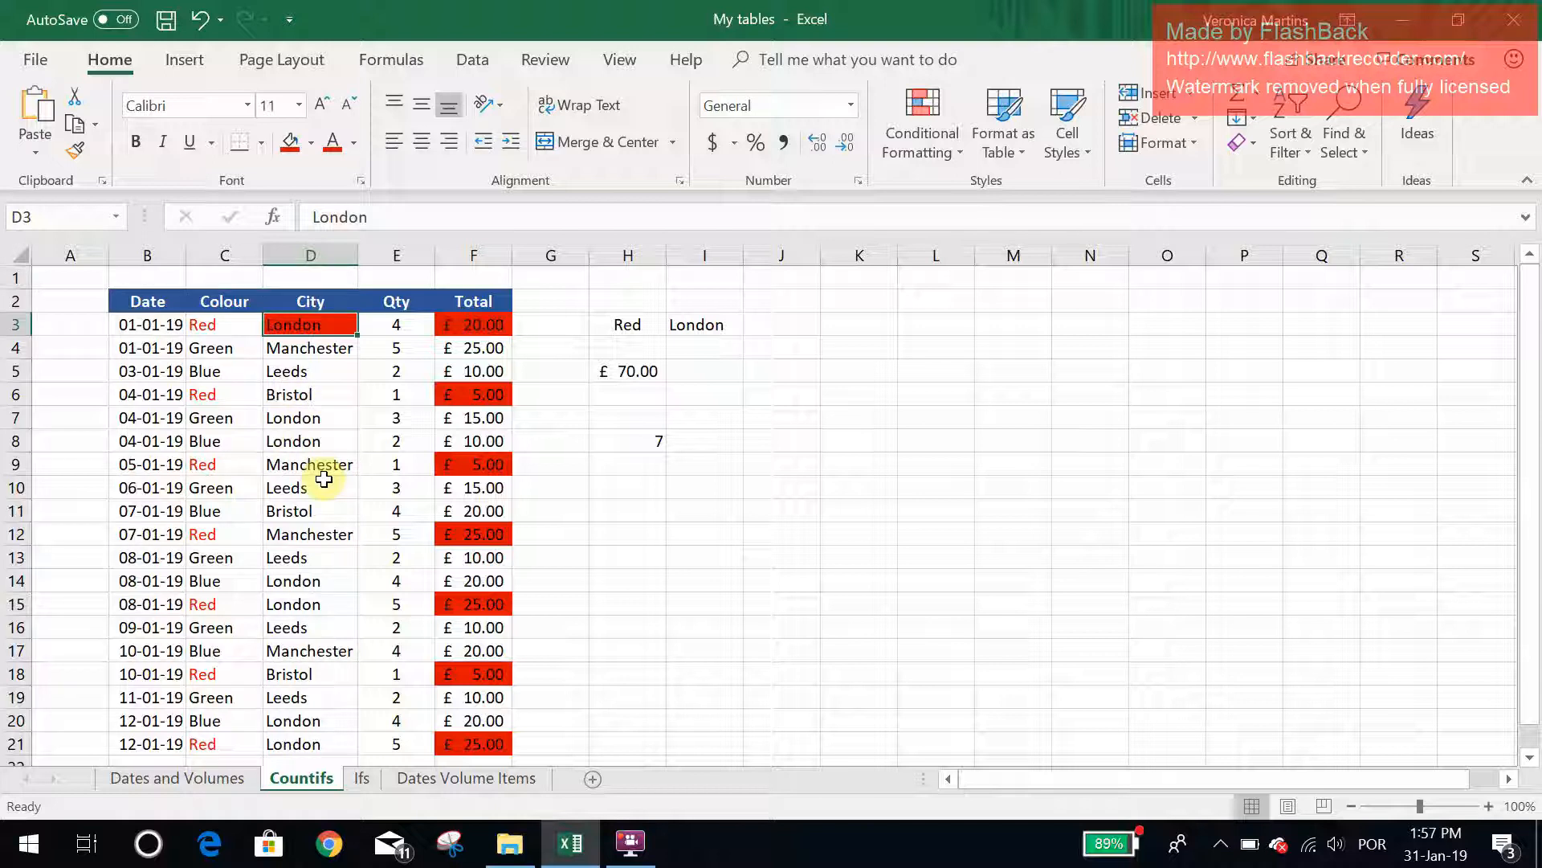
pyautogui.click(315, 602)
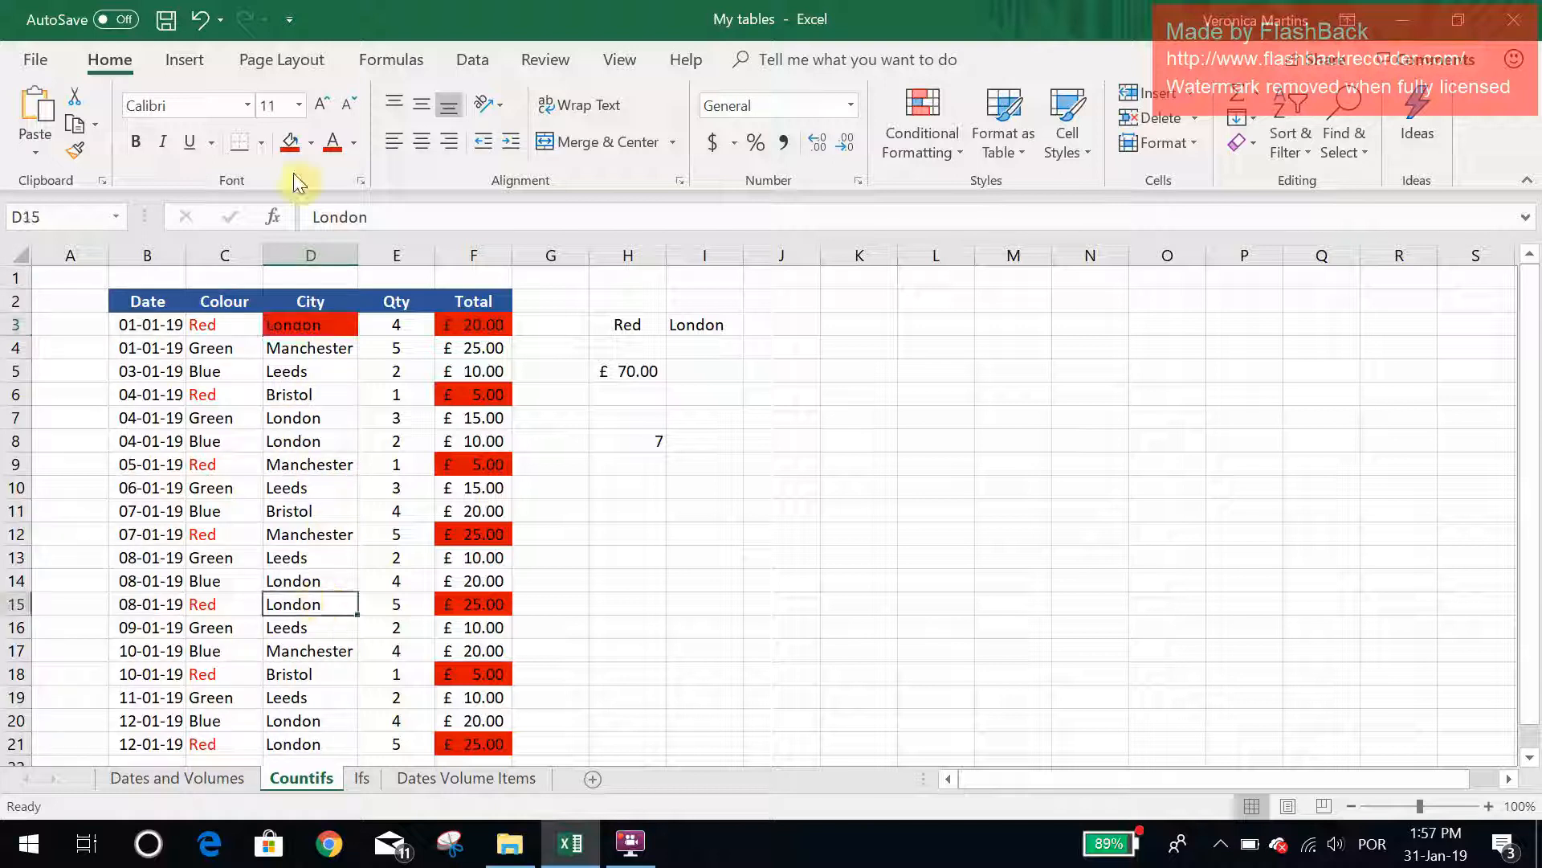
pyautogui.click(290, 142)
pyautogui.click(310, 741)
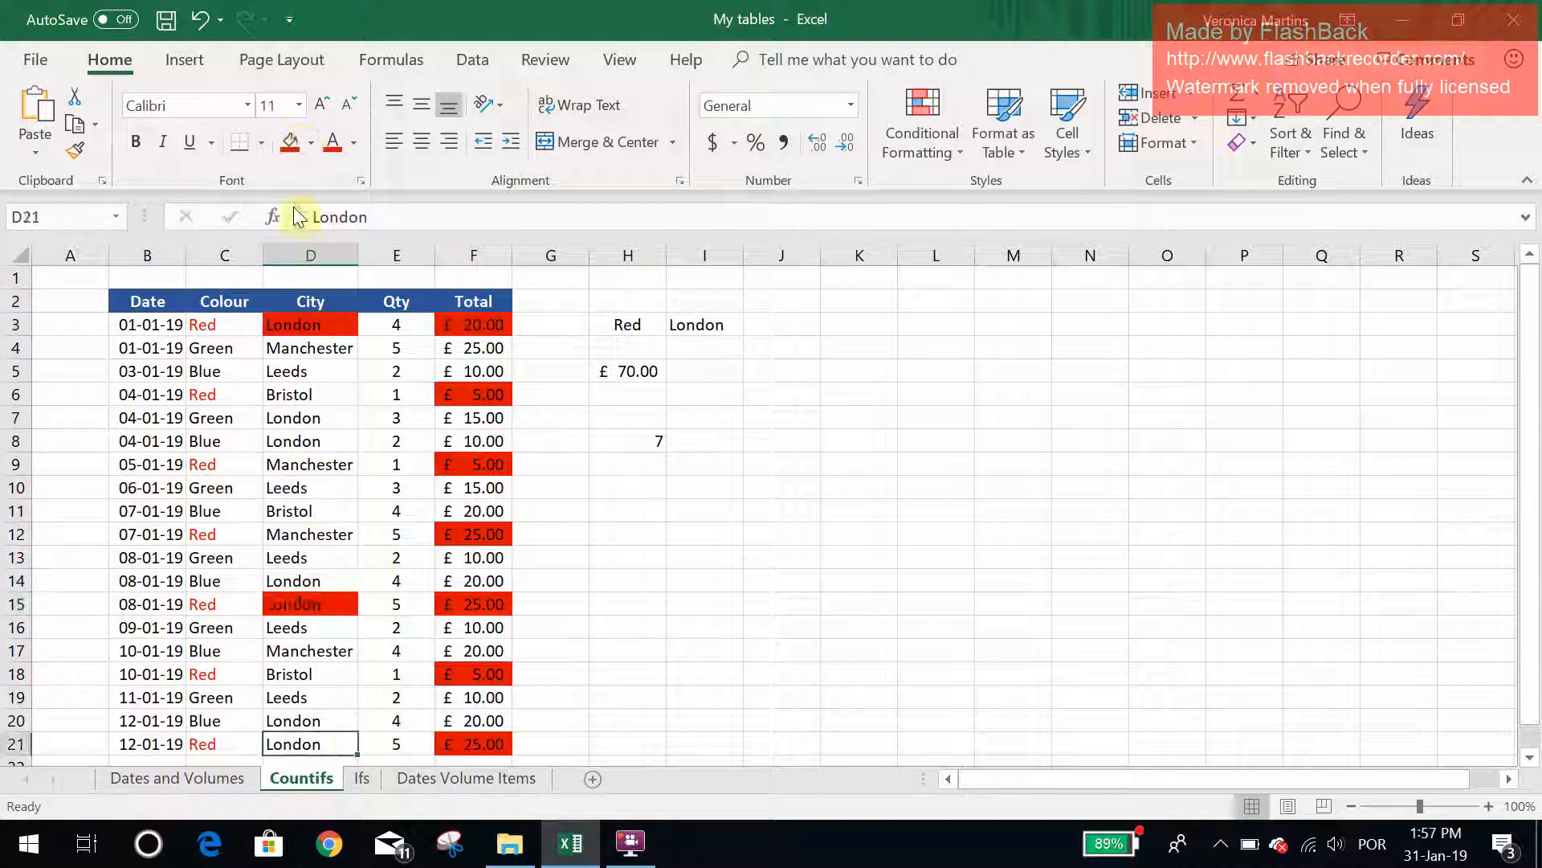
pyautogui.click(290, 142)
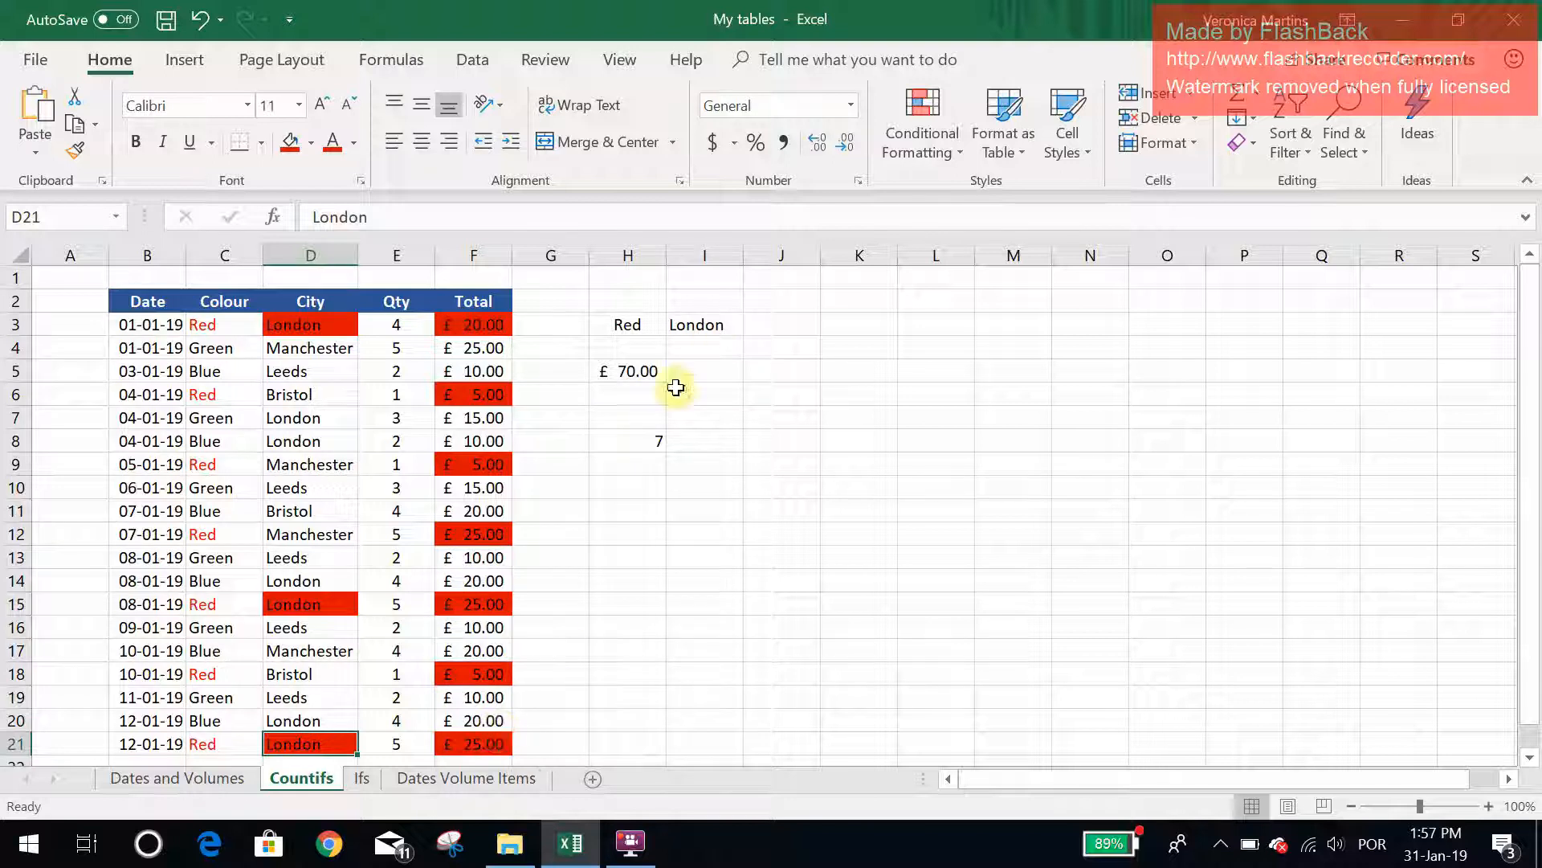
# Extend the COUNTIFS formula in H8 with the city criterion so it reads =COUNTIFS(C3:C21,H3,D3:D21,I3).
pyautogui.click(683, 439)
pyautogui.click(642, 438)
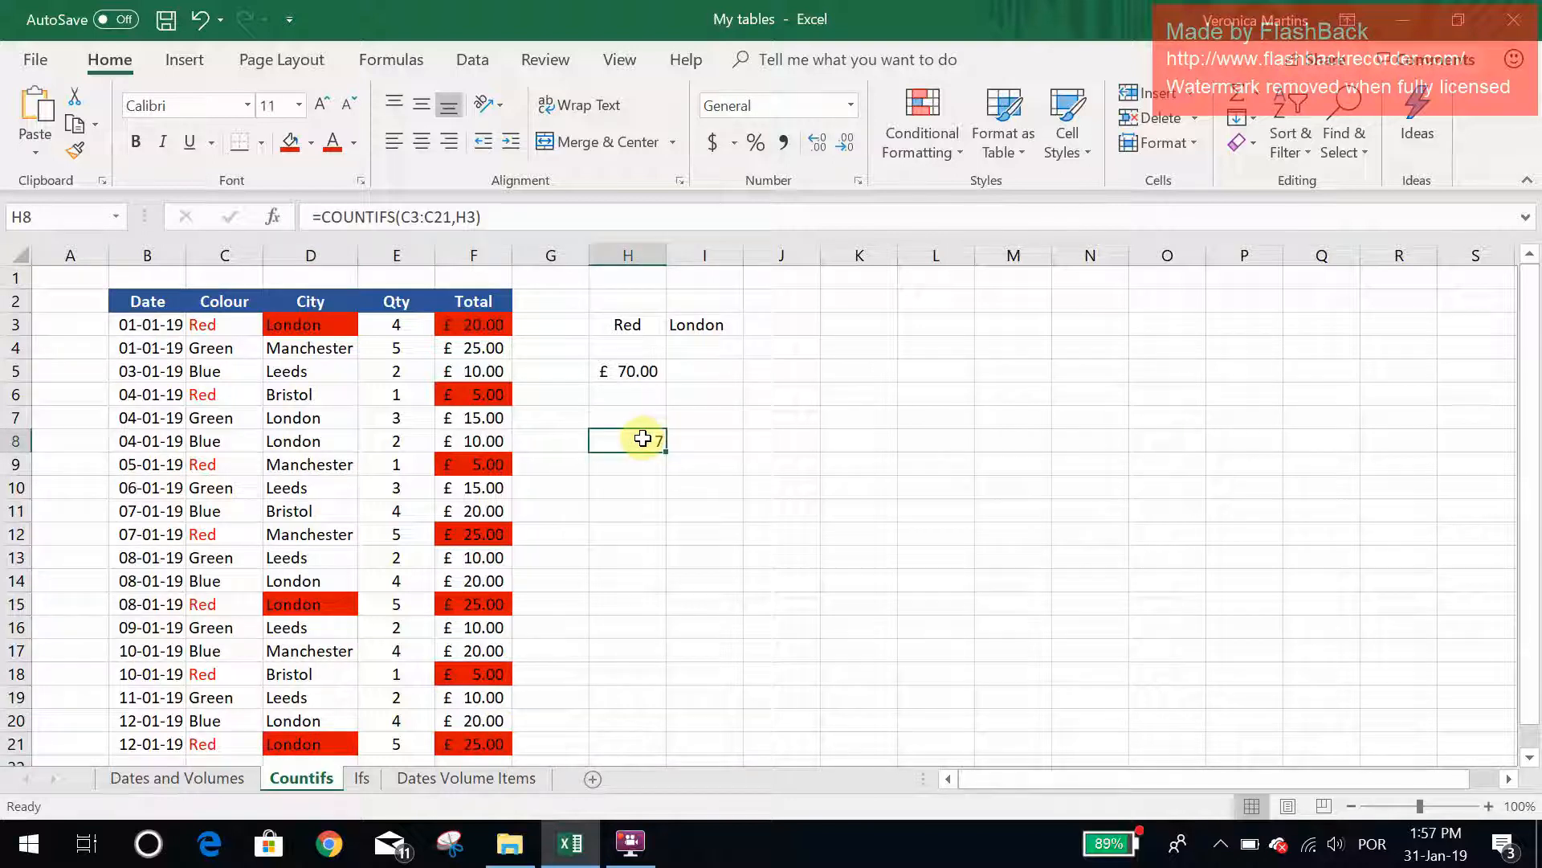
pyautogui.click(476, 217)
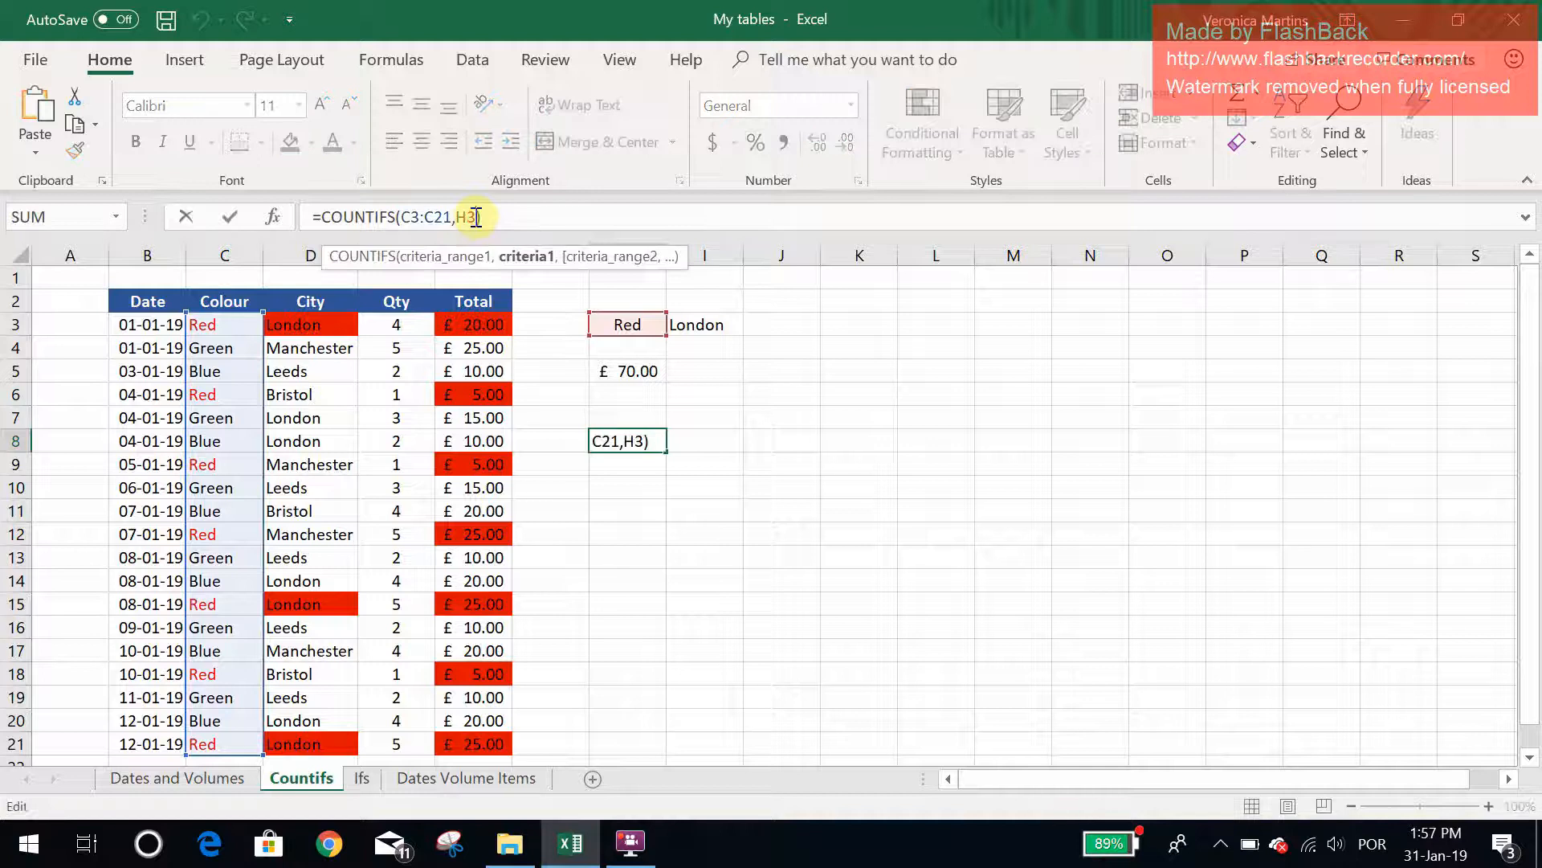
pyautogui.write(',')
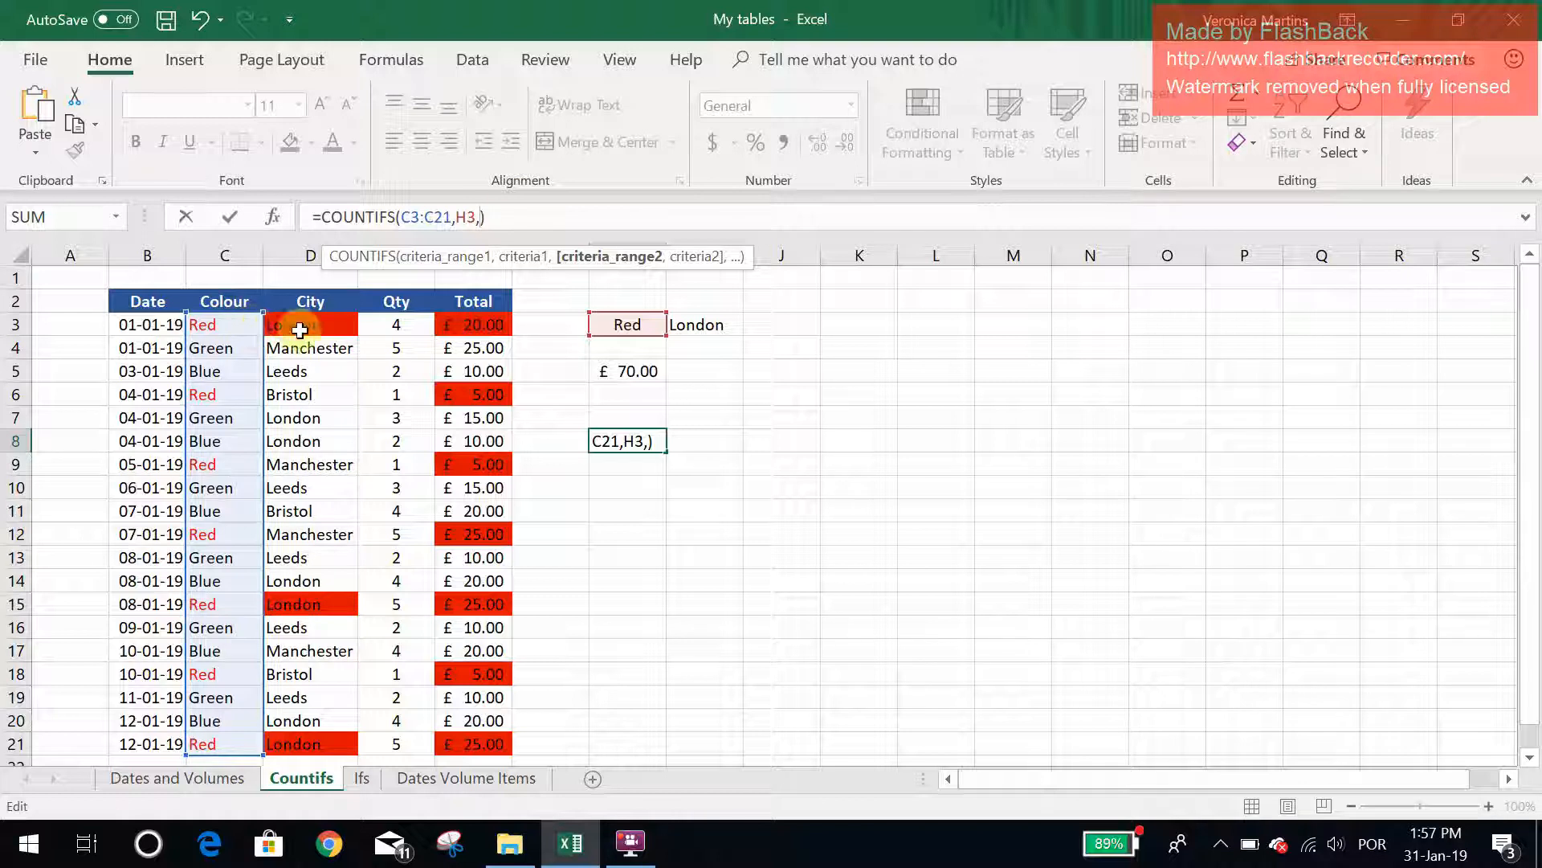
pyautogui.write(',')
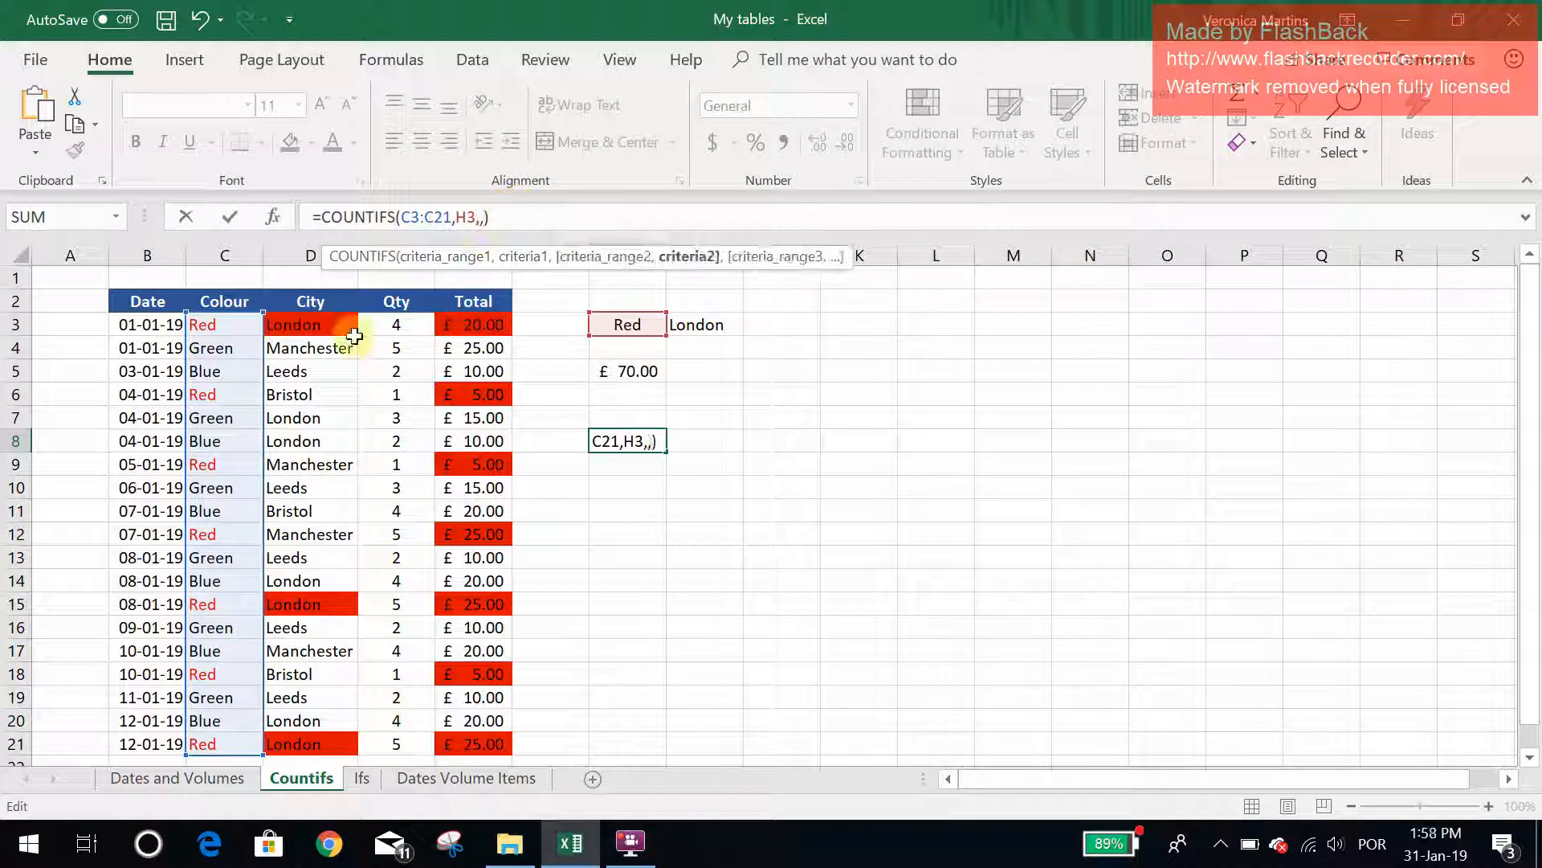
pyautogui.moveTo(334, 321); pyautogui.dragTo(345, 744)
pyautogui.write(',')
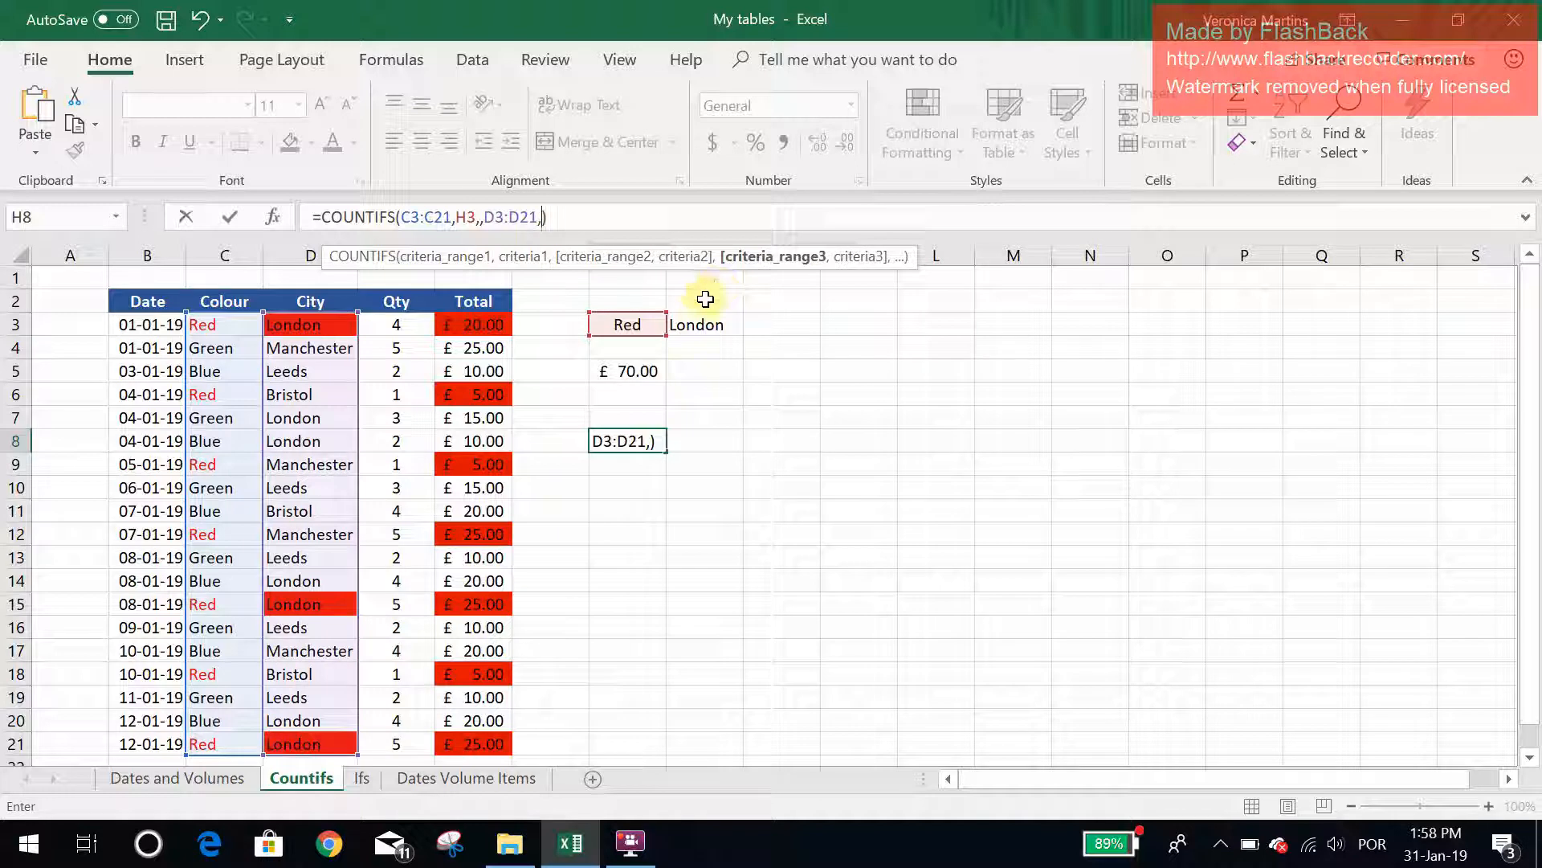
pyautogui.click(711, 325)
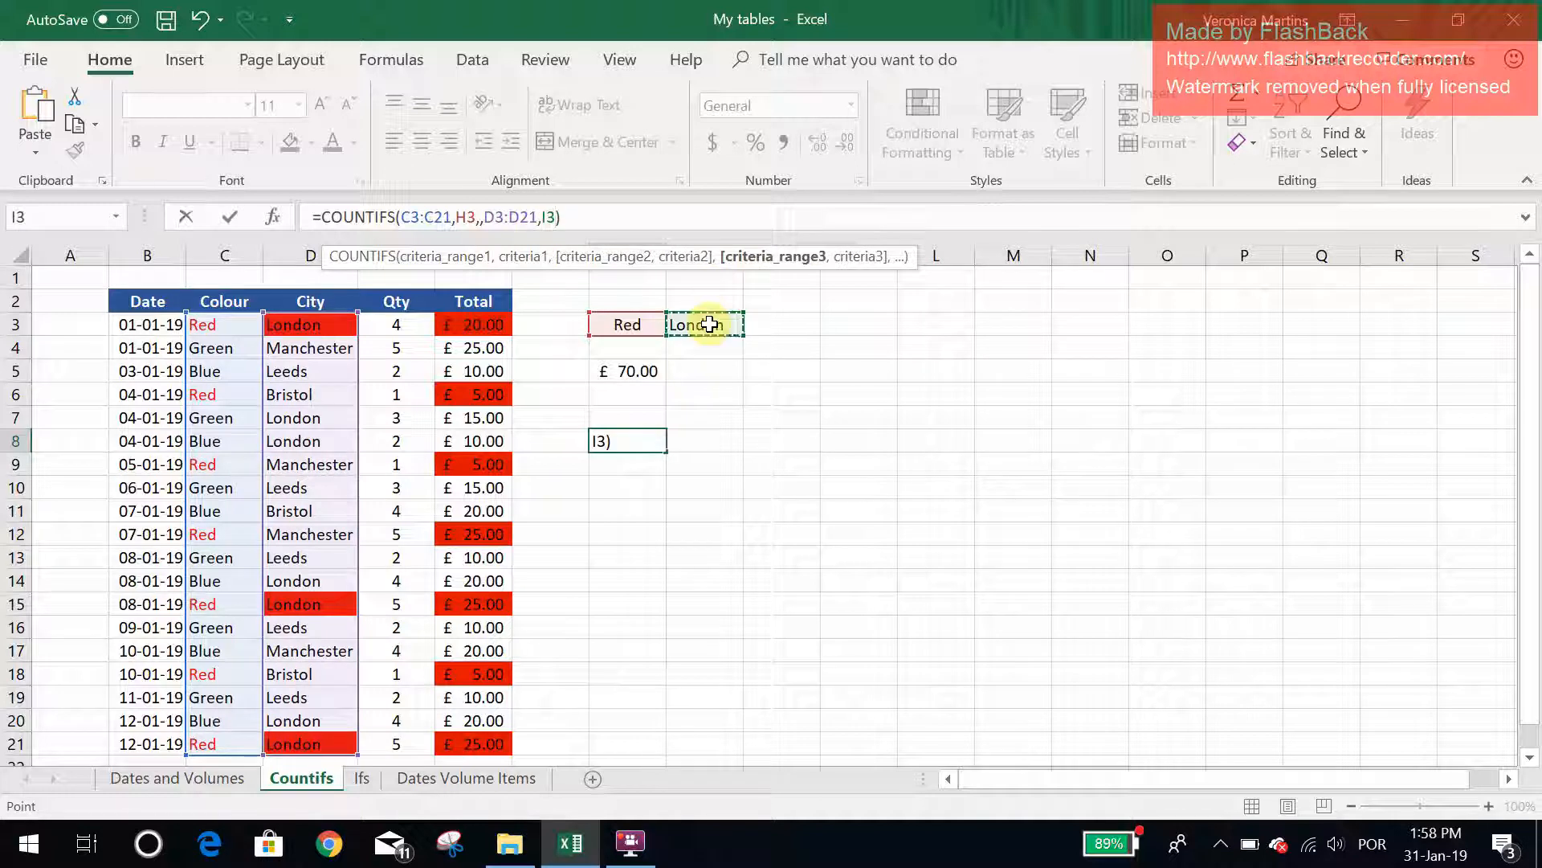
pyautogui.click(483, 218)
pyautogui.press('BackSpace')
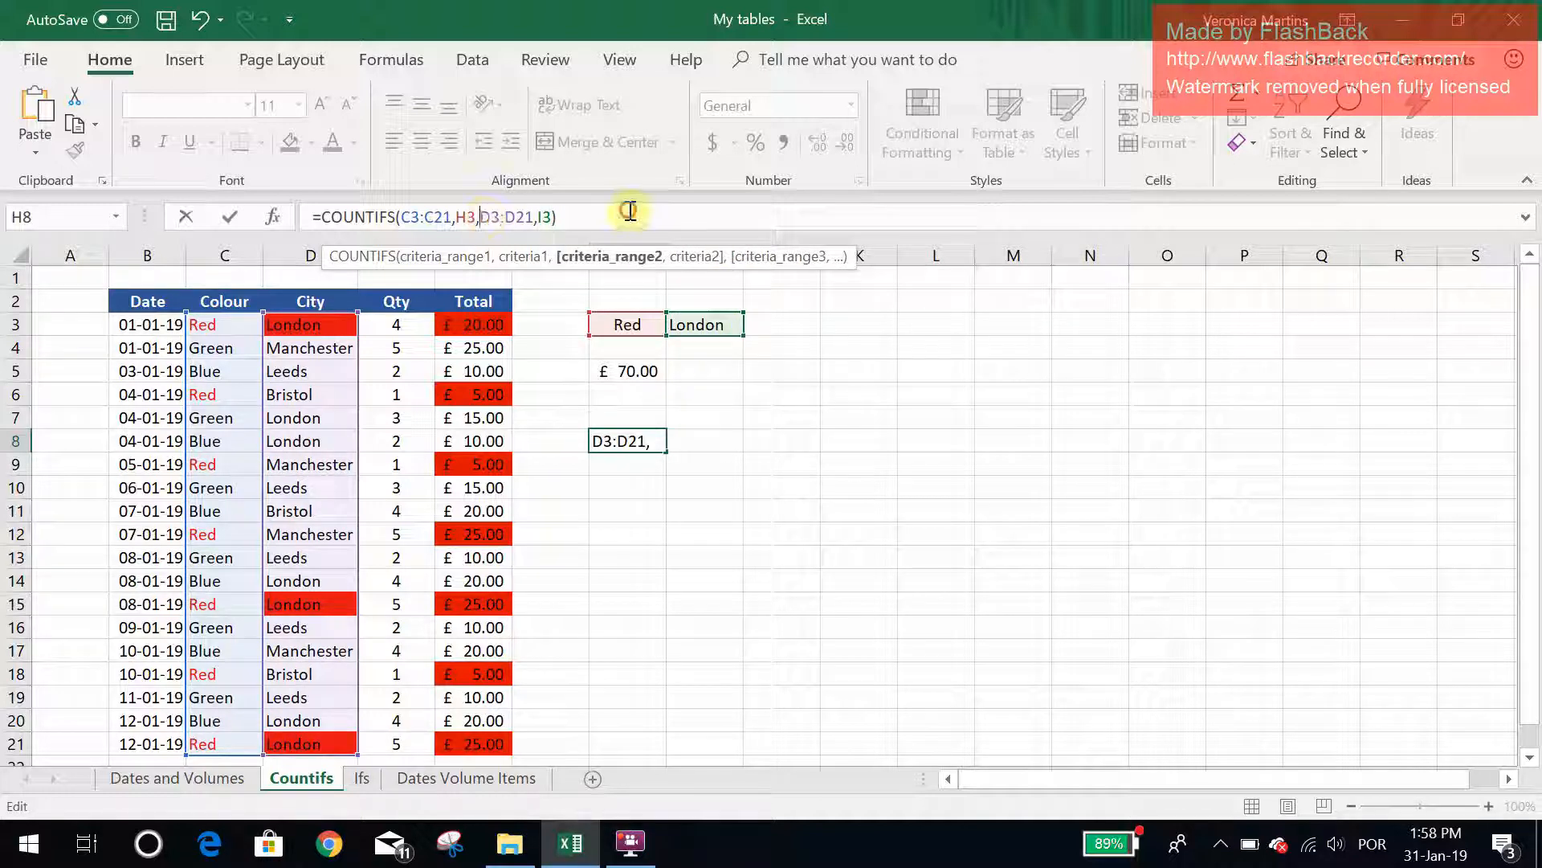
pyautogui.press('Return')
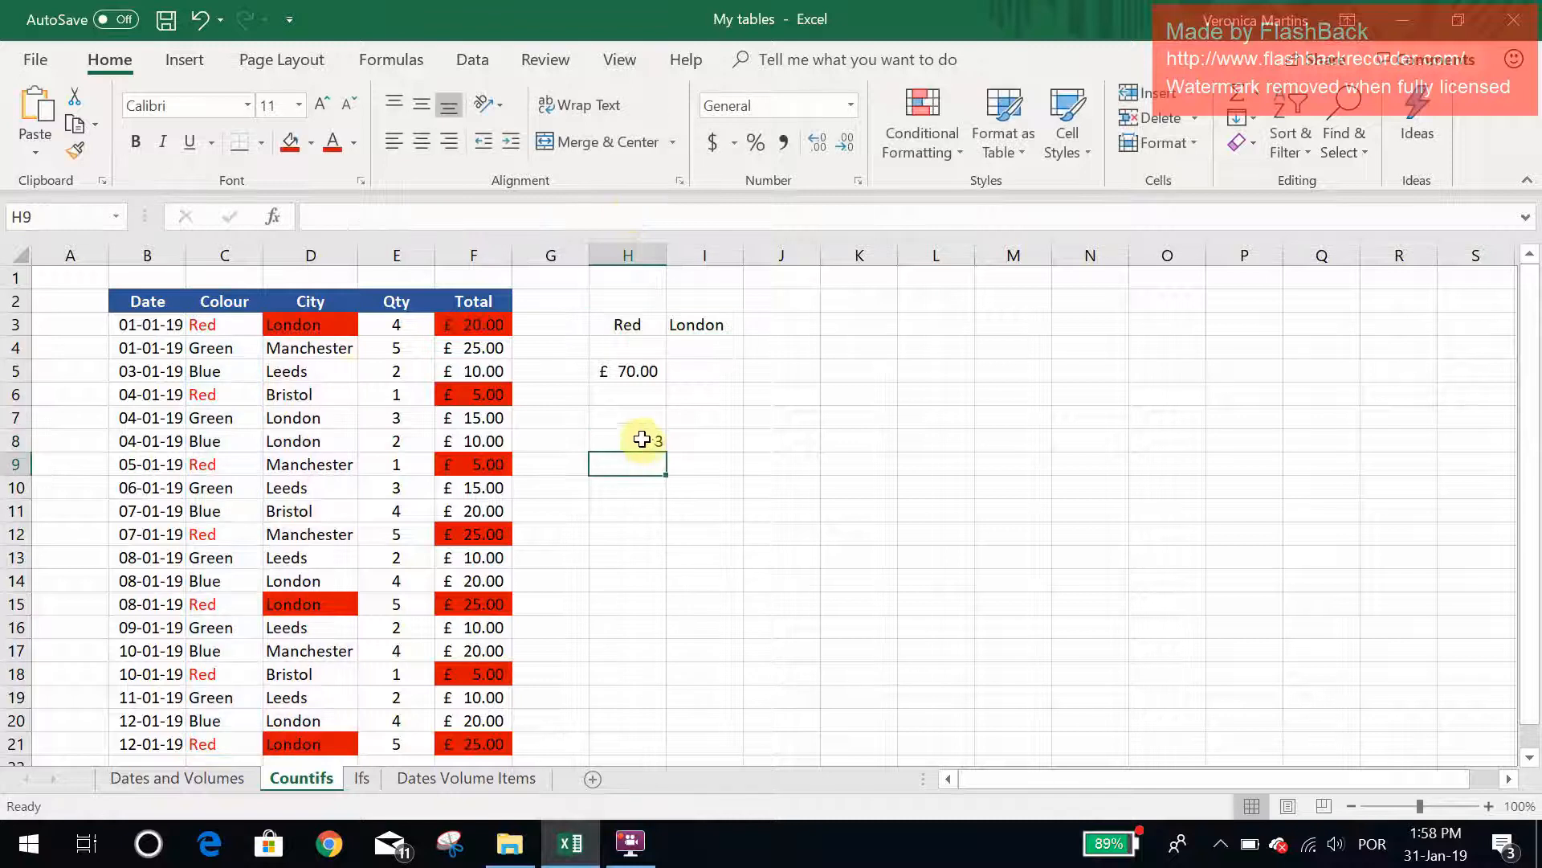